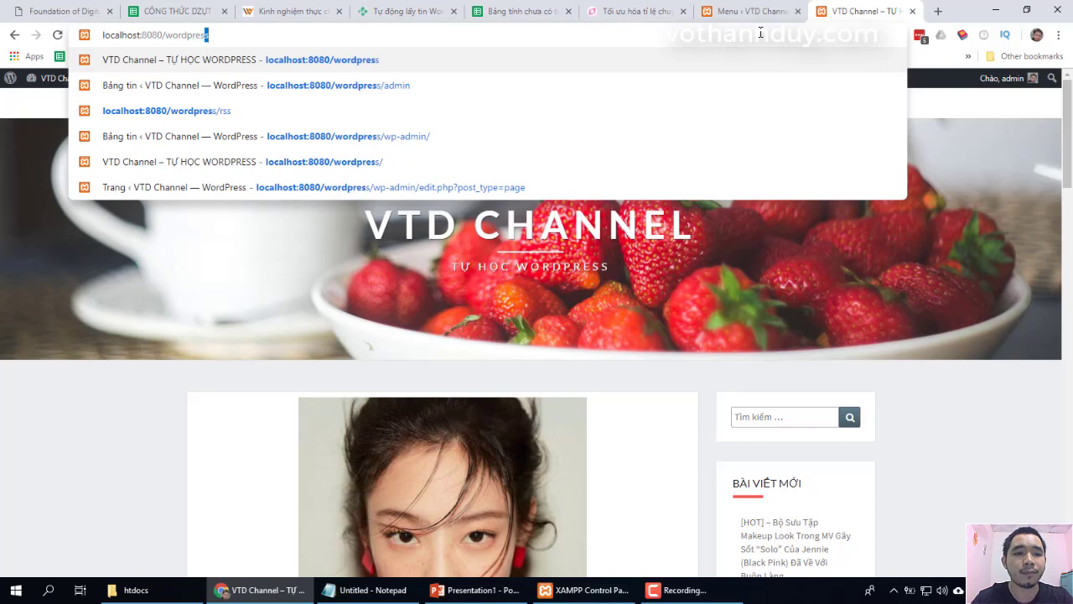
Load the WordPress site front page and look it over
key(Return)
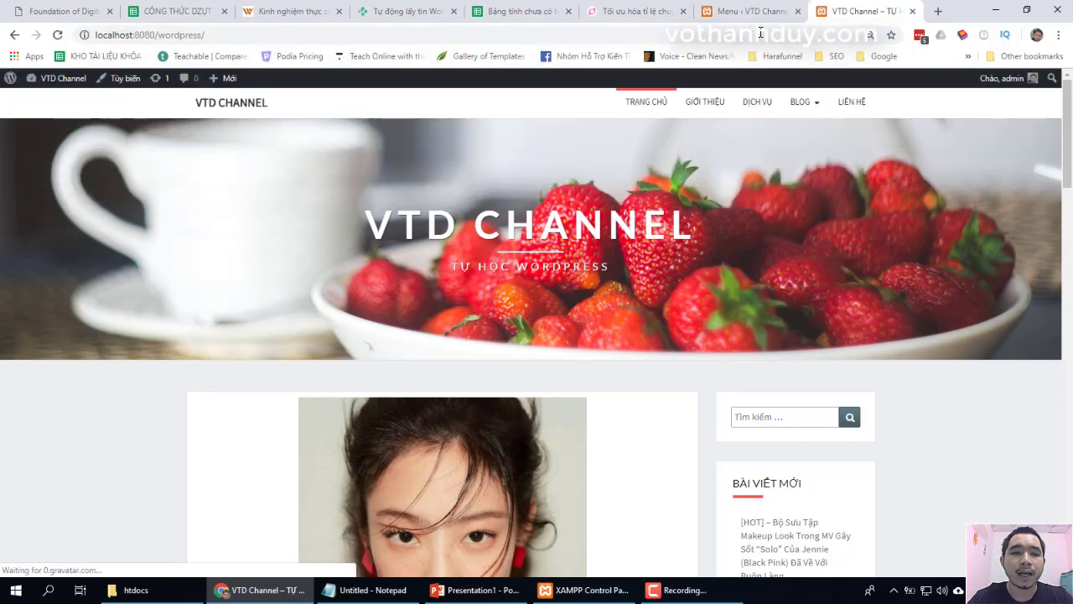
click(760, 33)
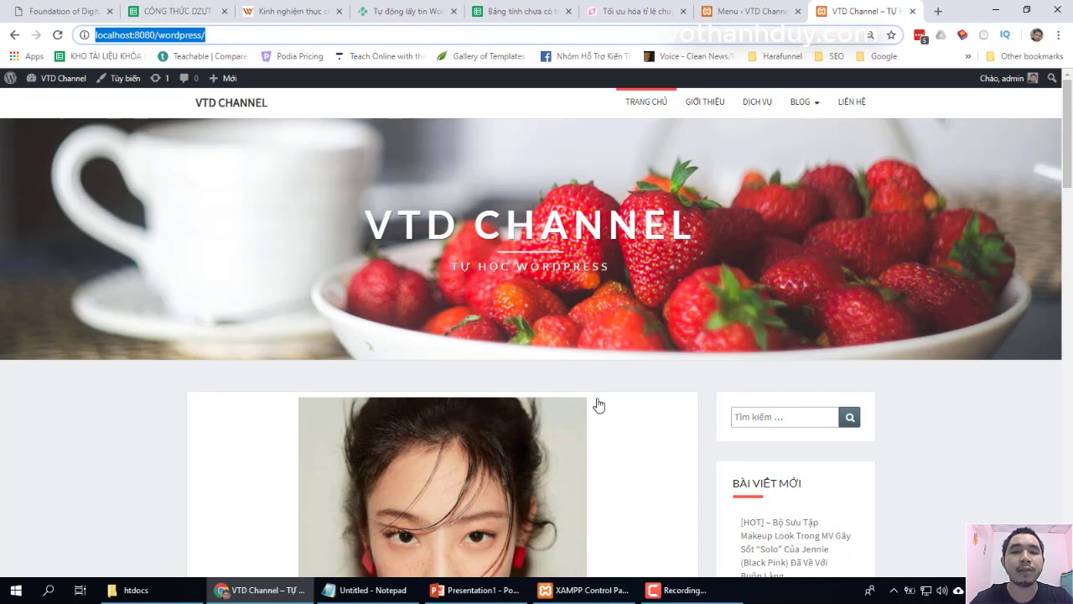
click(930, 419)
scroll(945, 423, down, 1)
scroll(941, 421, up, 1)
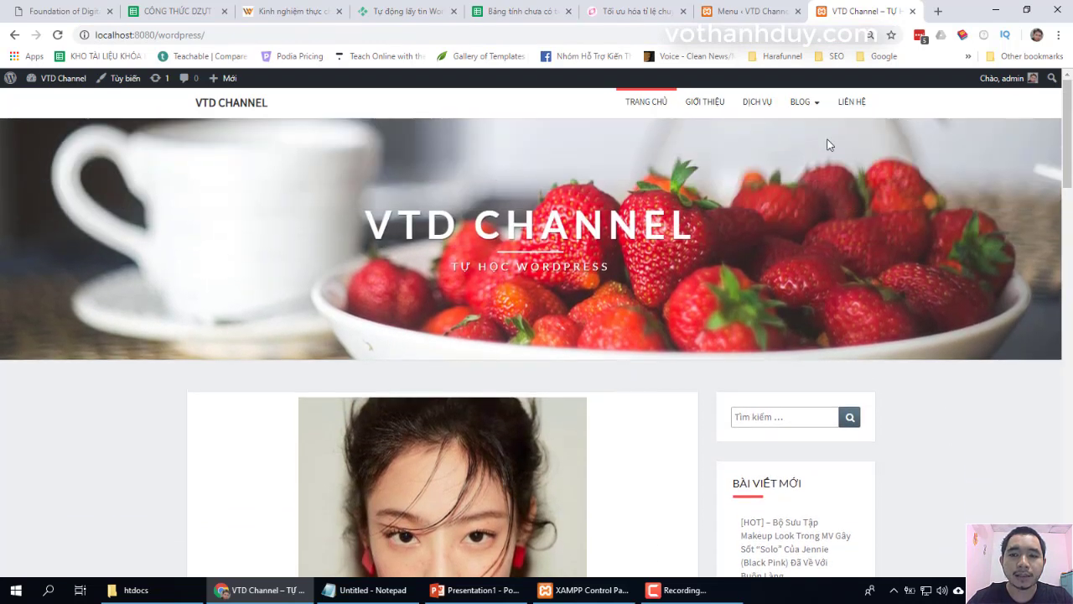
Close the extra Menu tab and load the admin dashboard at localhost:8080/wordpress/wp-admin
click(797, 11)
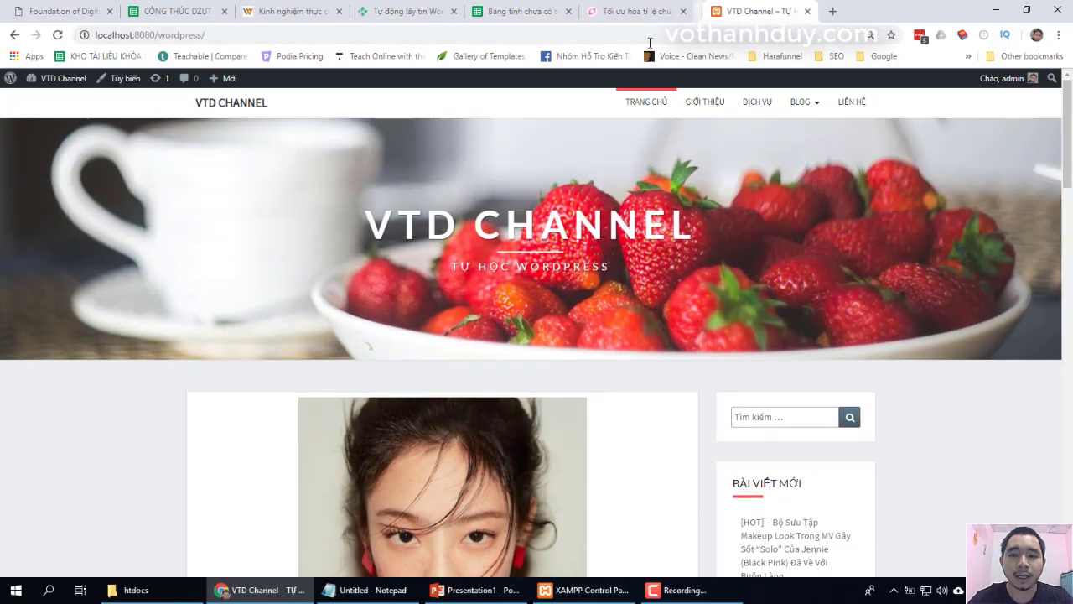
click(357, 37)
text(a)
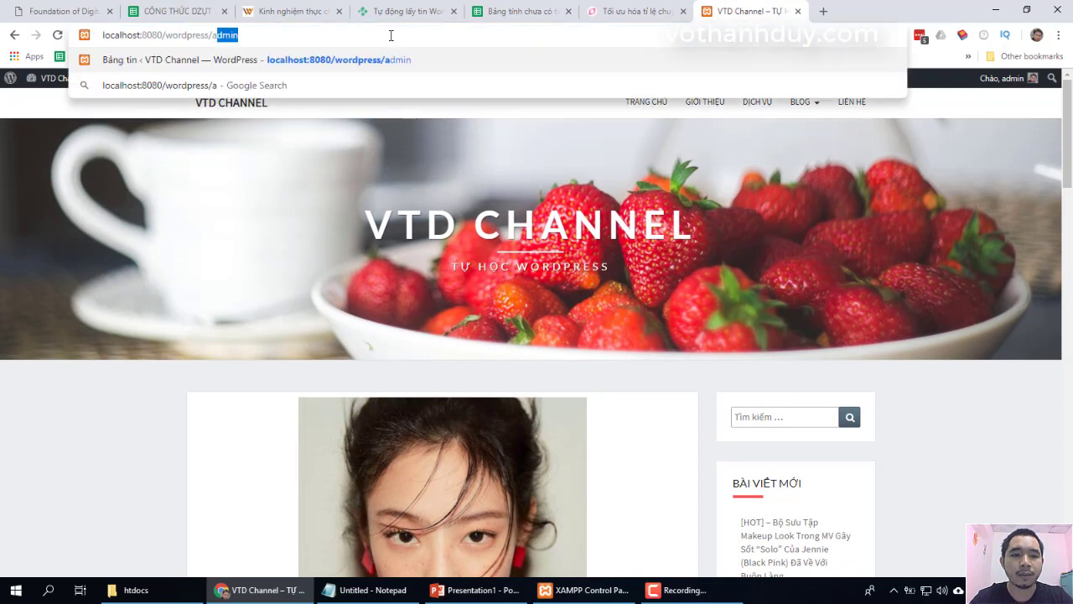
key(Return)
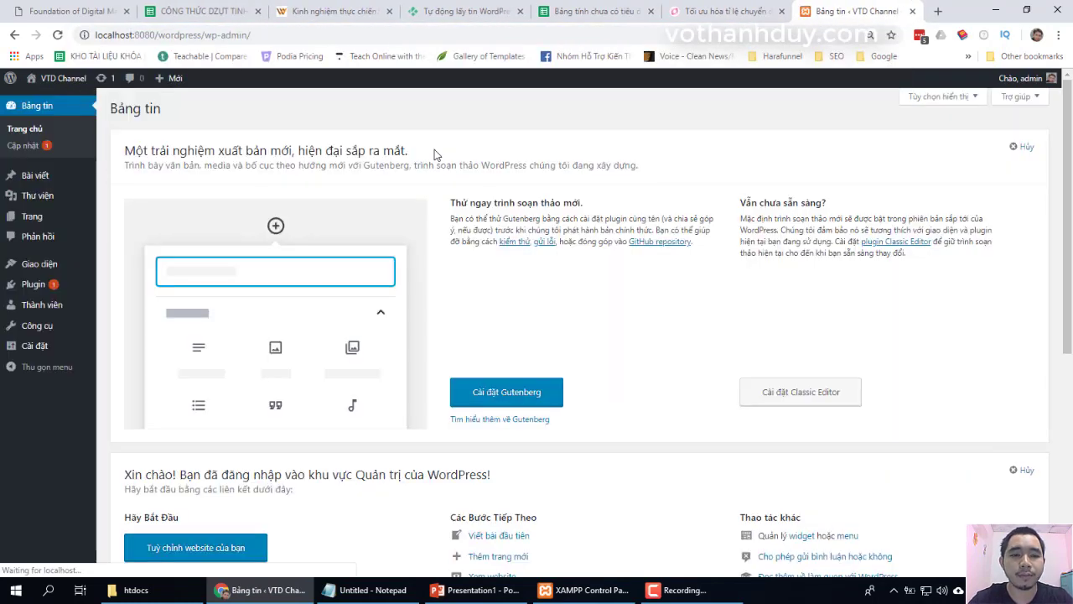
Open the Phản hồi (Comments) admin page and check its empty Bình luận list
click(49, 238)
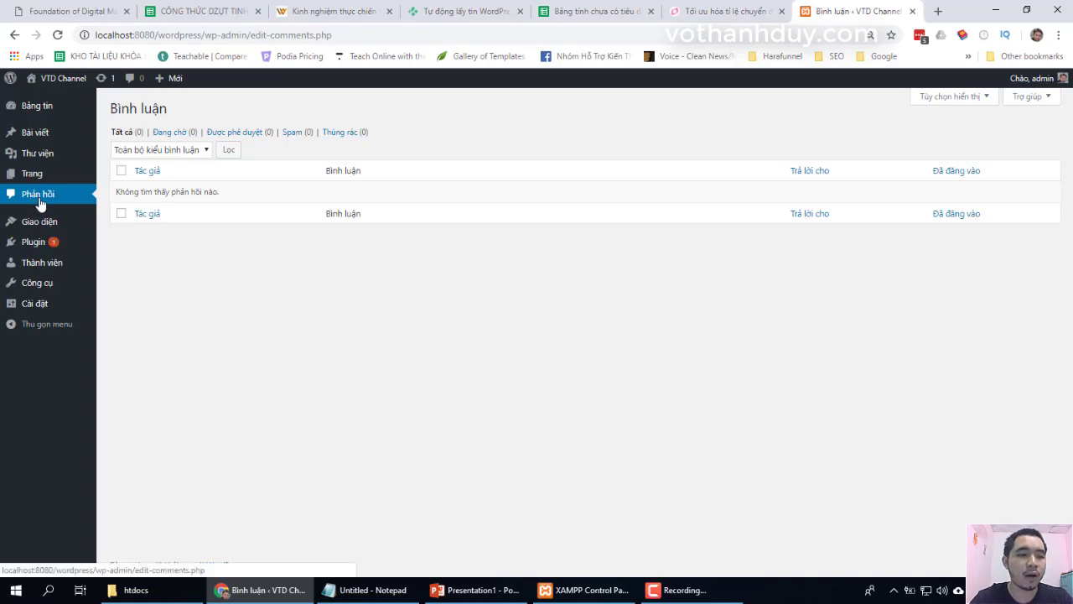
drag(168, 113, 115, 116)
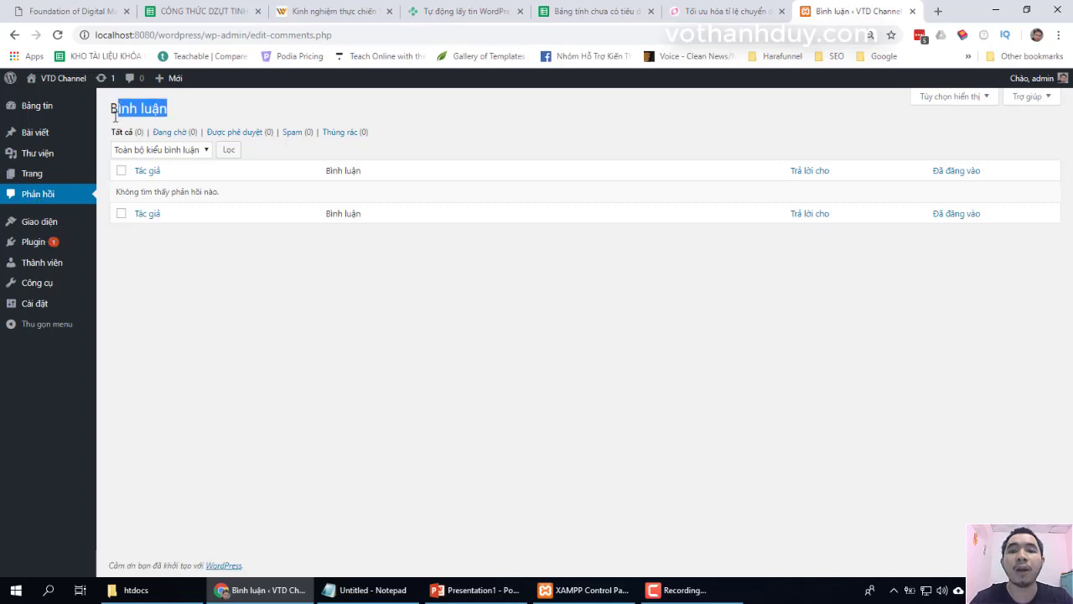
click(114, 116)
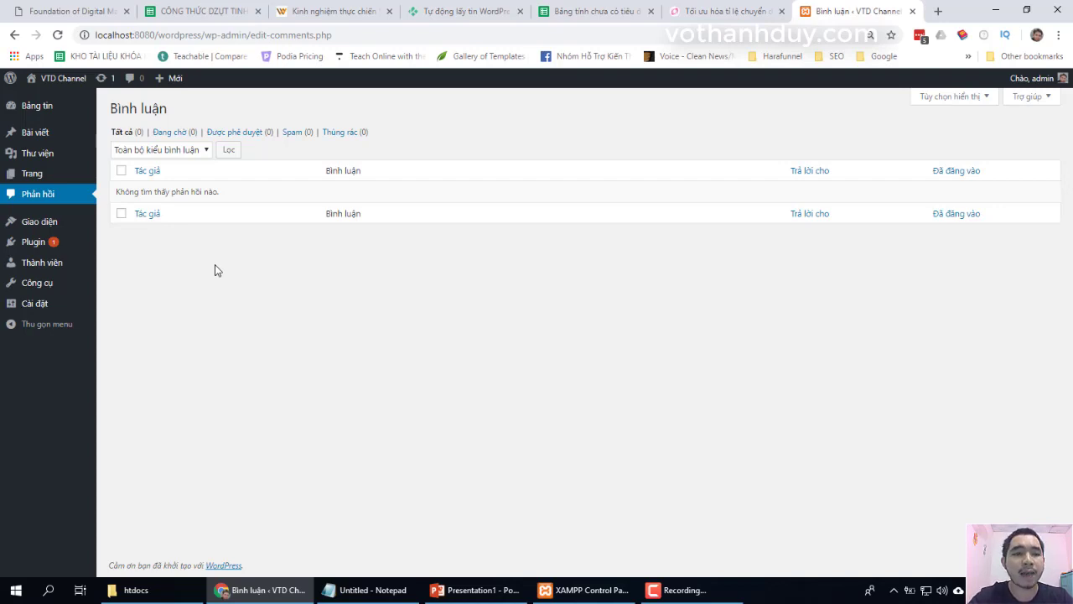
drag(201, 35, 113, 37)
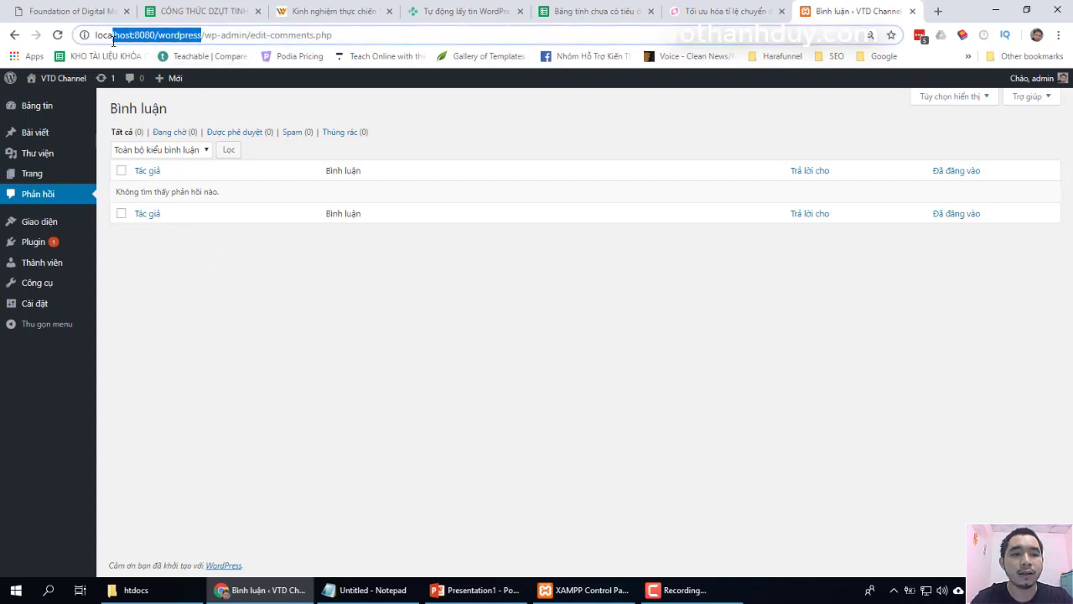
click(292, 310)
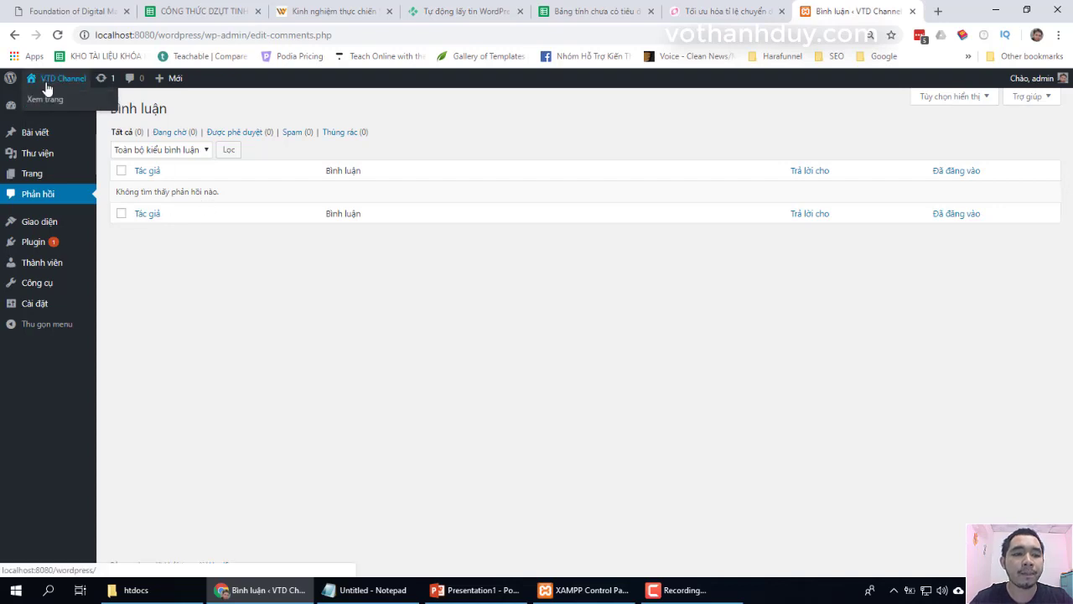
Open the public VTD Channel site in a new tab and go to the Jennie makeup post
right_click(47, 101)
click(65, 110)
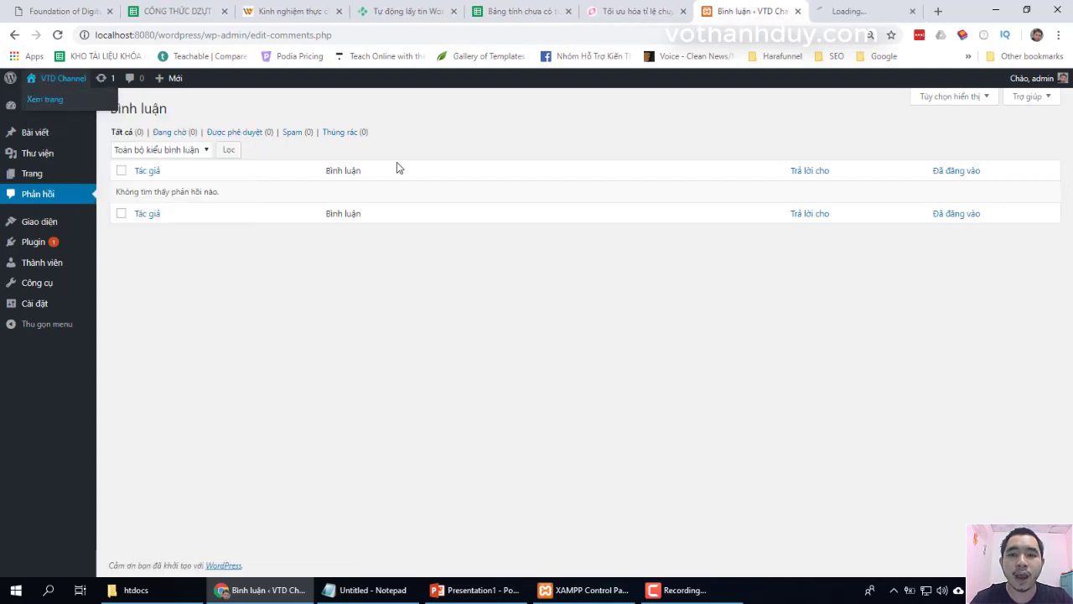
click(857, 9)
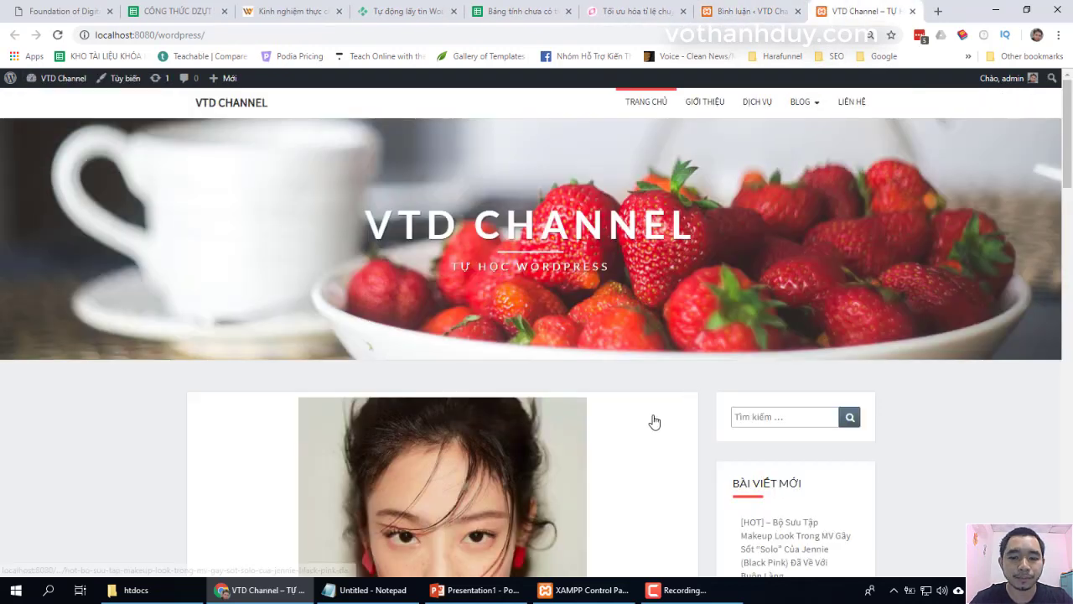
scroll(651, 421, down, 3)
click(551, 412)
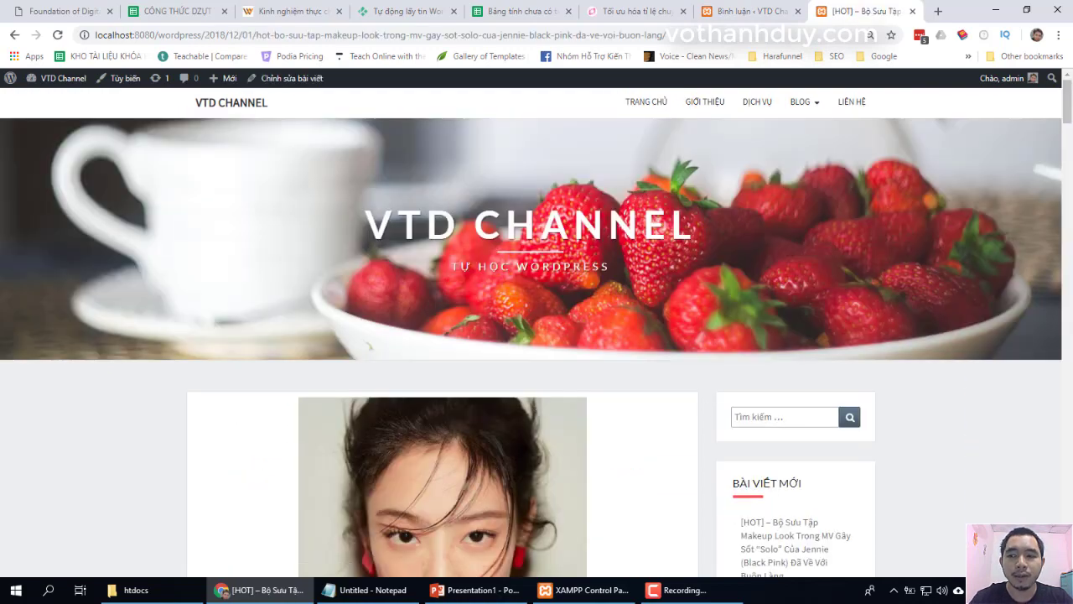
drag(1067, 100, 1067, 536)
Write the comment 'Bài viết này hay quá! Cám ơn bạn.' and submit it
click(431, 391)
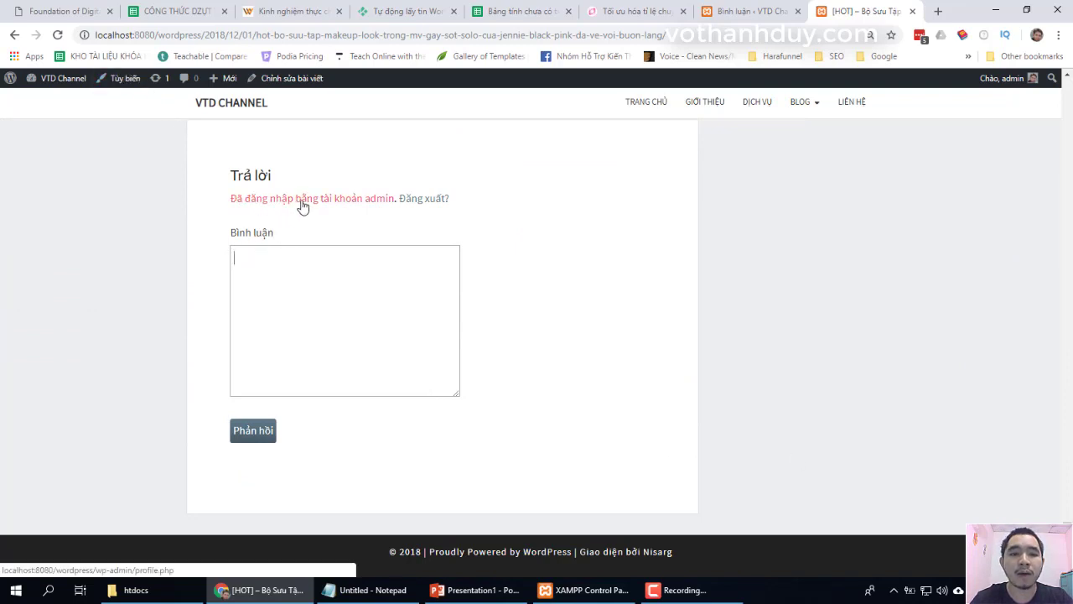
click(311, 309)
text(Bài viết này hay quá! Cám ơn bạn)
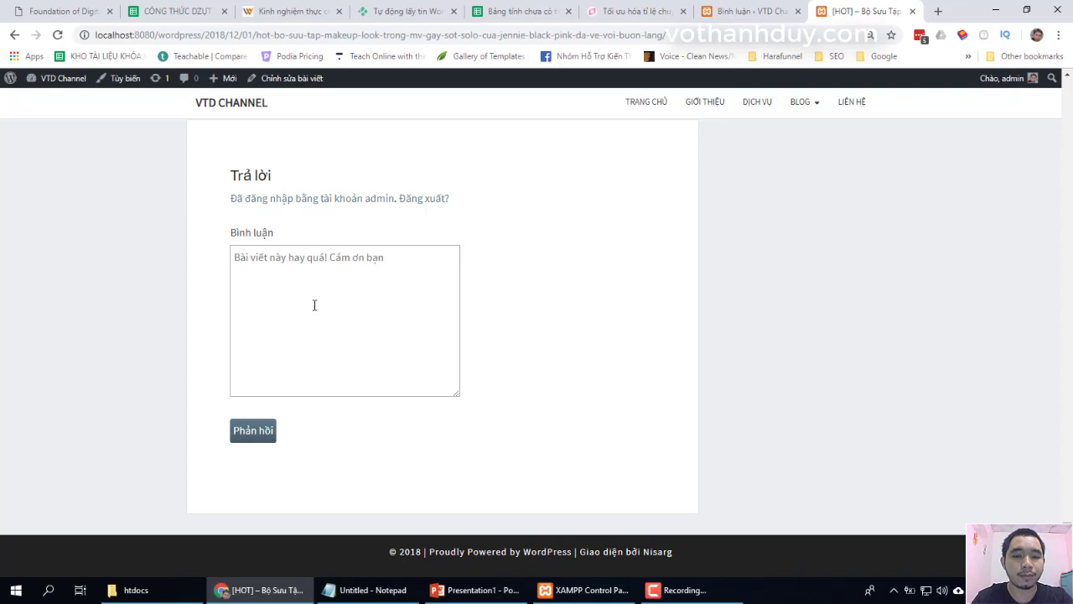
key(BackSpace)
key(BackSpace)
key(BackSpace)
text(áa)
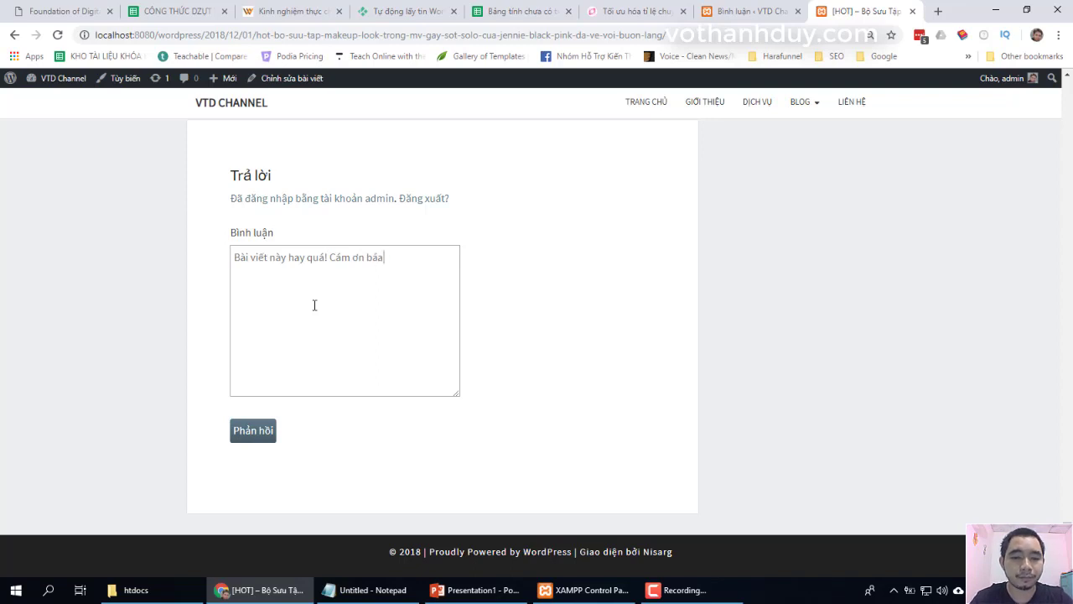
key(BackSpace)
key(BackSpace)
text(ạn.)
click(260, 434)
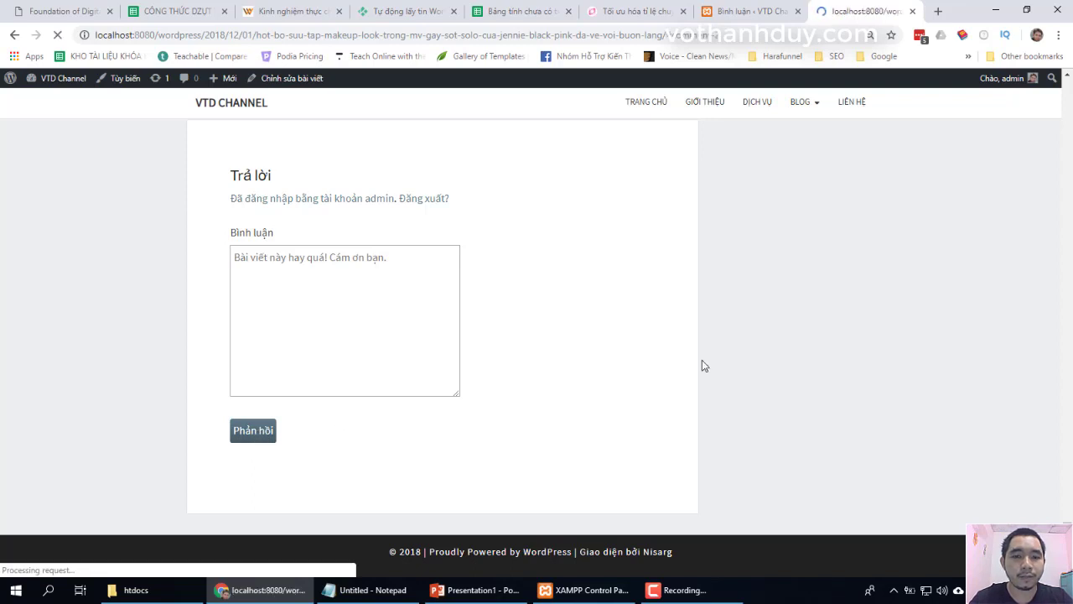
Check the admin's published comment under the post's 1-comment heading
scroll(728, 372, up, 2)
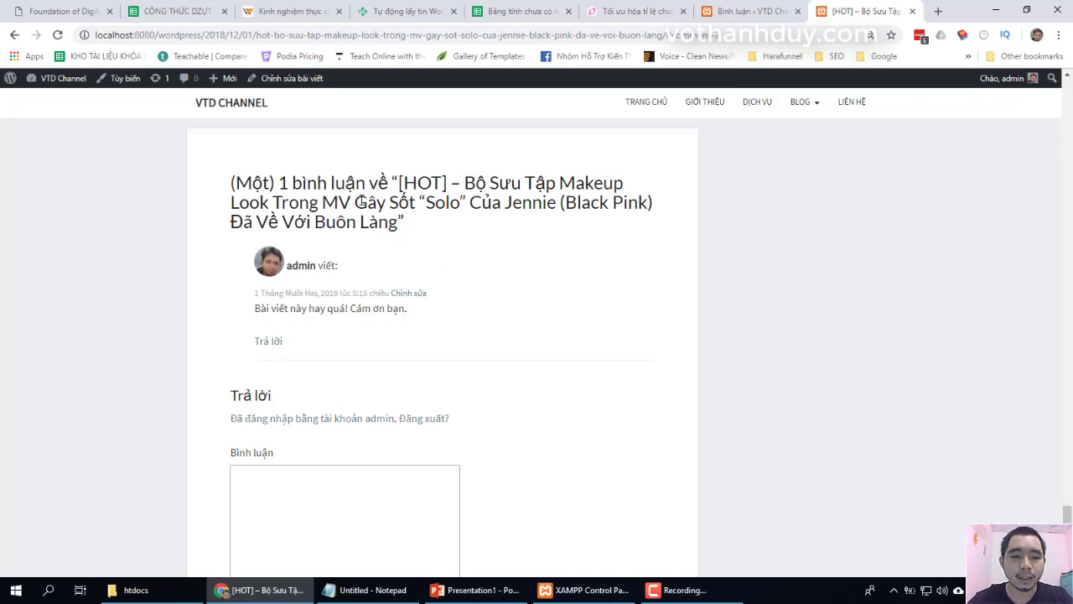
scroll(212, 176, up, 3)
scroll(212, 176, down, 3)
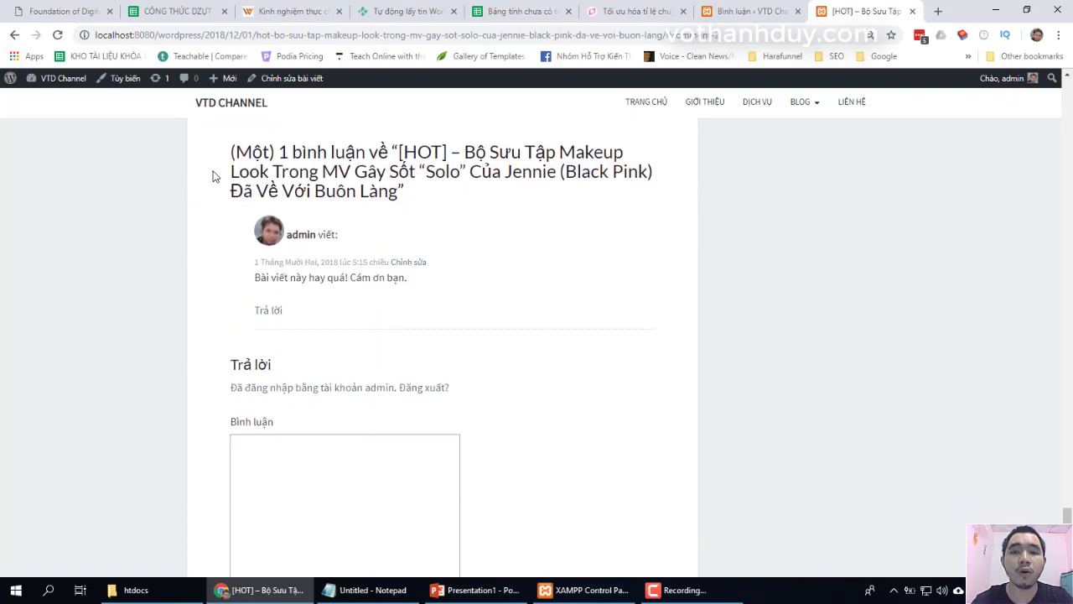
drag(221, 151, 443, 152)
click(391, 148)
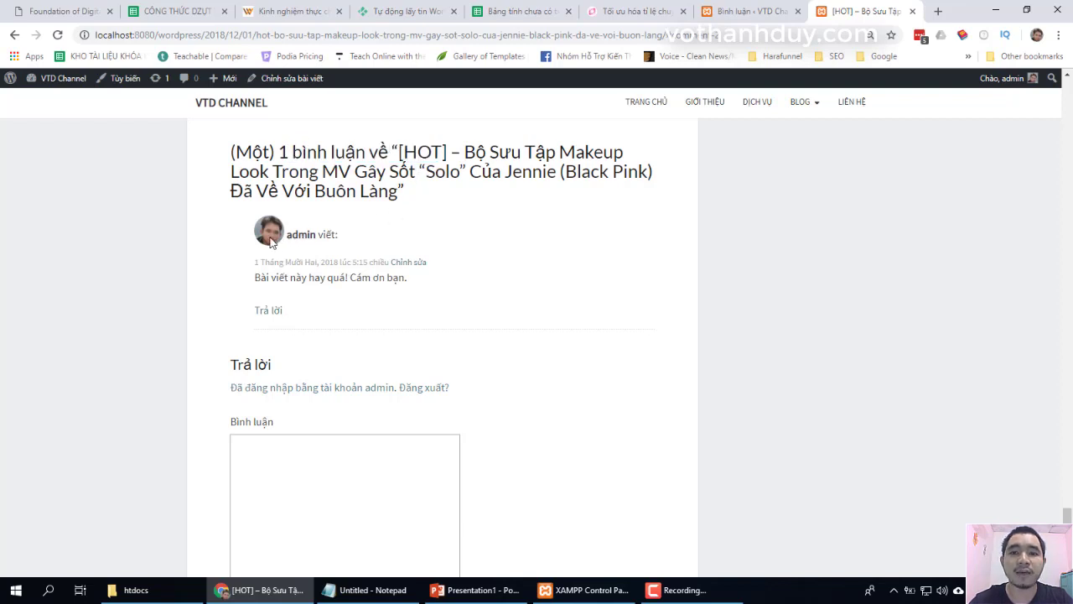
double_click(302, 236)
click(328, 235)
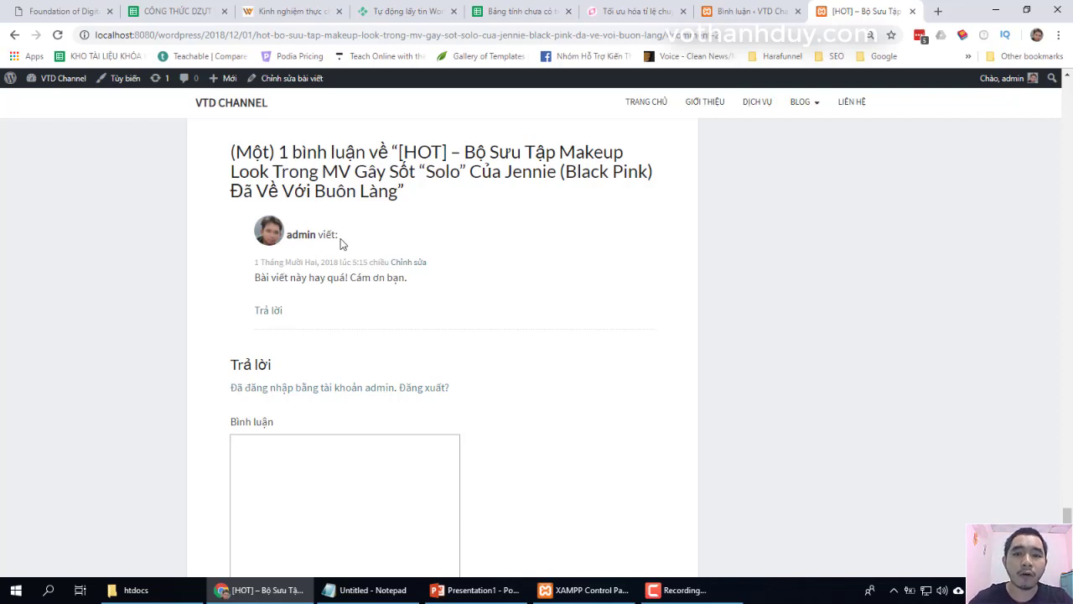
double_click(304, 236)
click(318, 235)
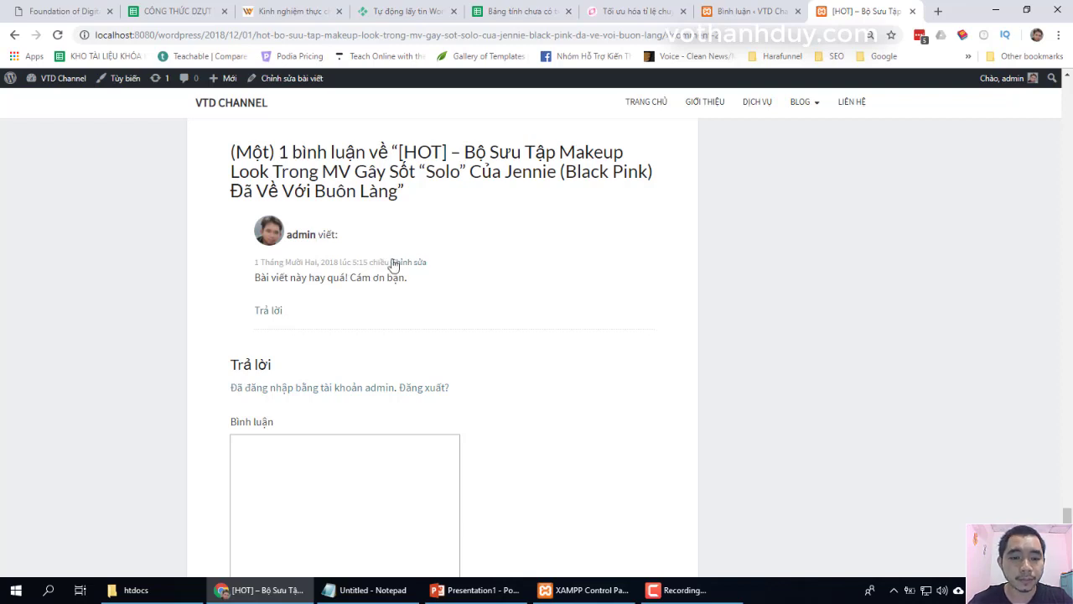
click(267, 315)
Post the nested reply 'Cám ơn bạn!' under the admin comment
click(431, 419)
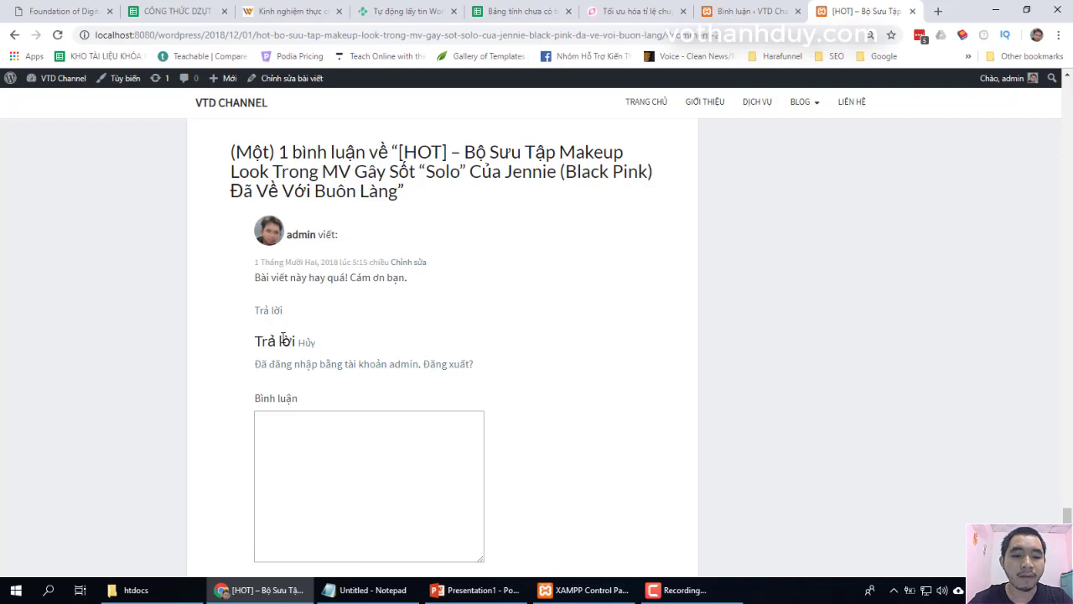
scroll(553, 405, down, 1)
text(Cám ơn bạn!)
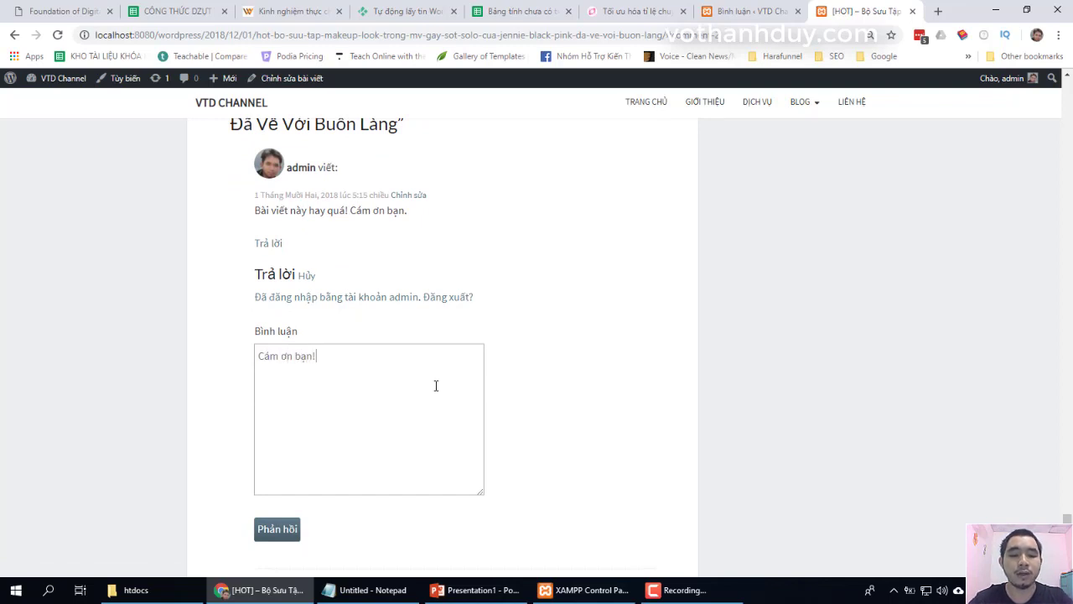
click(278, 530)
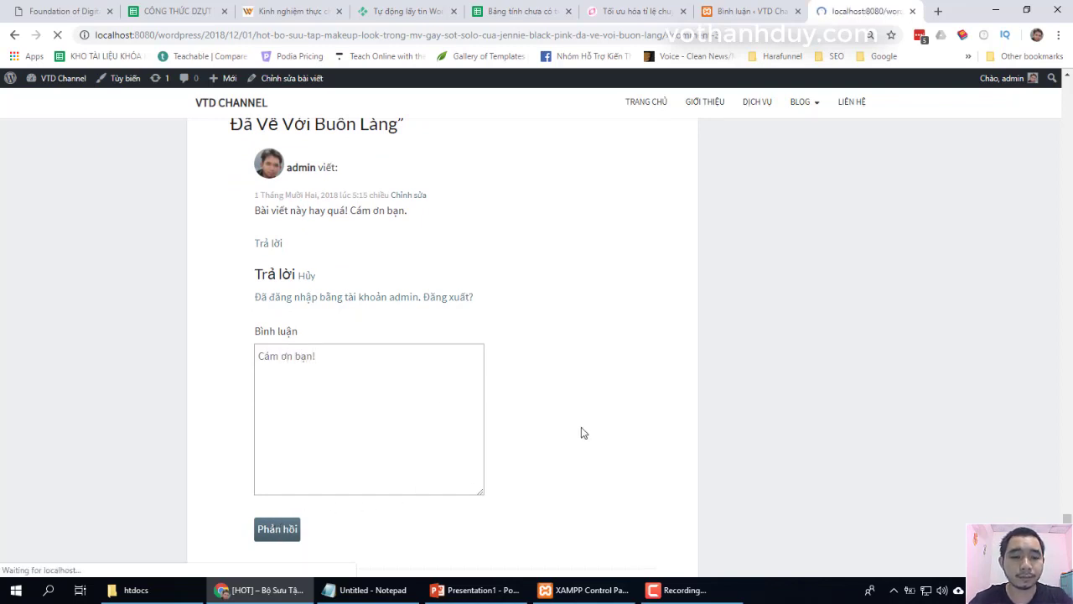
scroll(581, 429, up, 3)
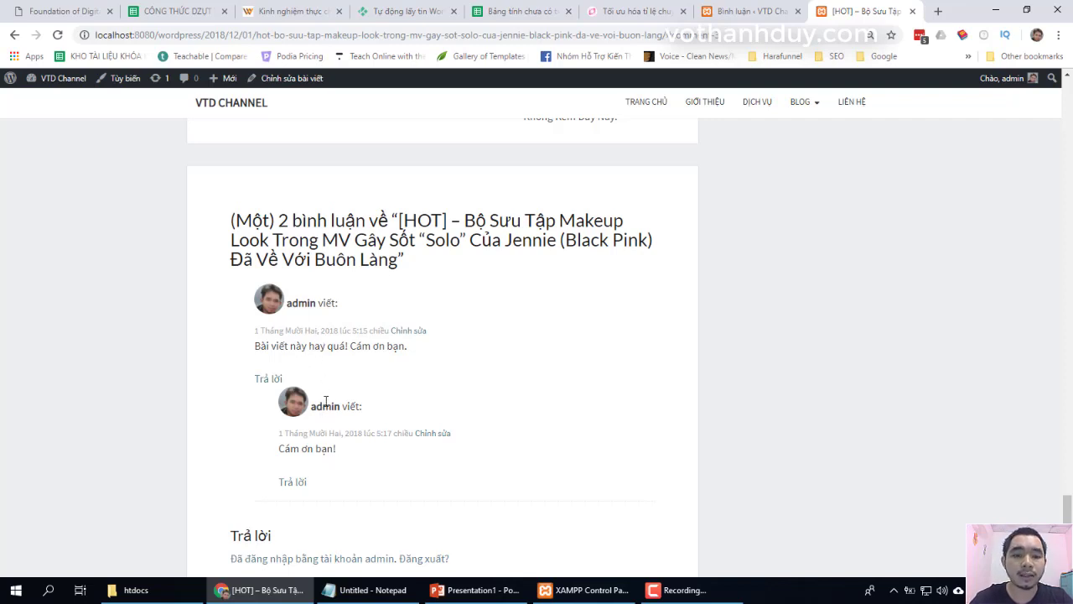
Reply 'OK bạn.' under the 'Cám ơn bạn!' reply
scroll(556, 462, down, 2)
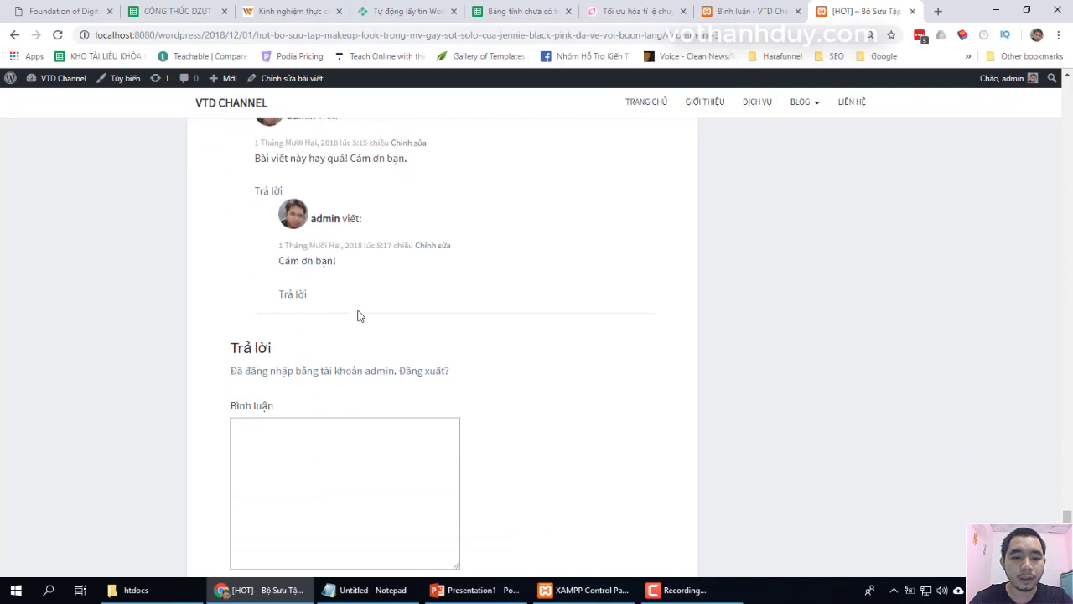
click(292, 294)
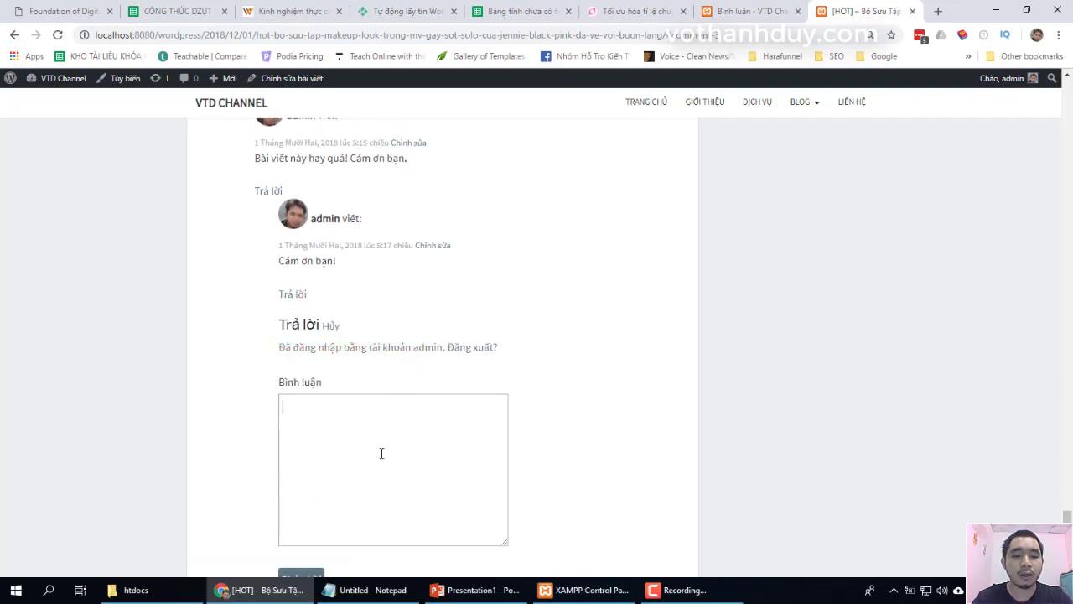
text(OK bạn.)
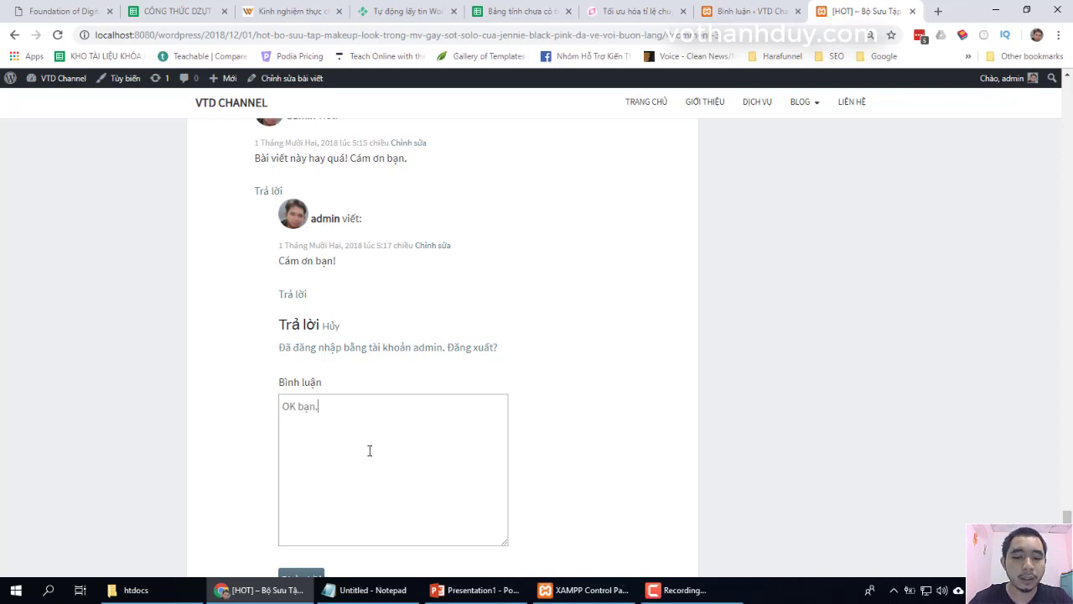
scroll(522, 443, down, 1)
click(313, 472)
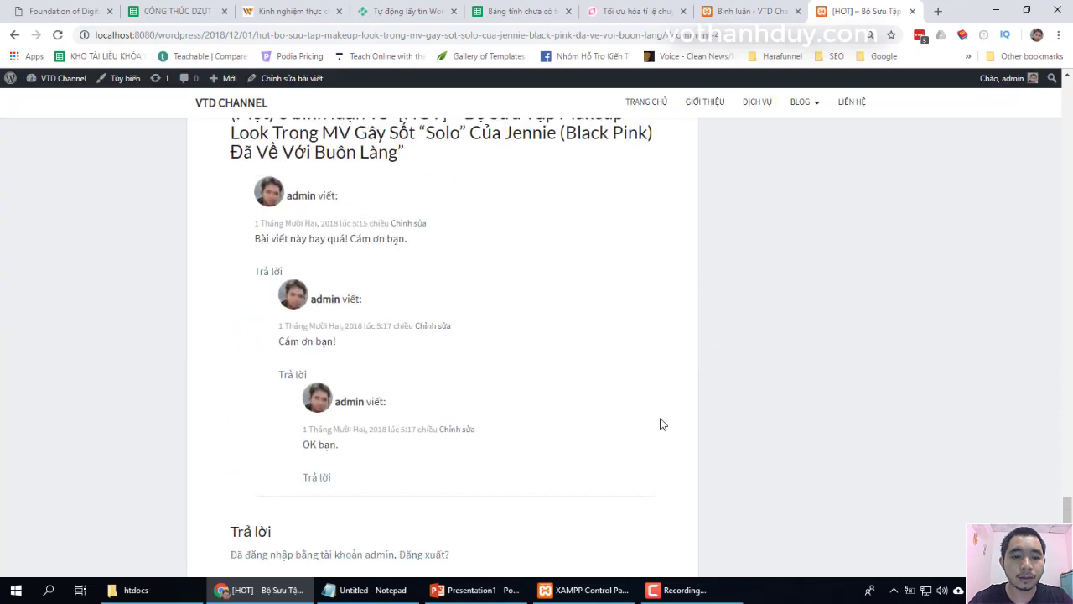
Post a new top-level comment 'Bình luận mới' from the bottom comment form
scroll(661, 424, down, 3)
scroll(661, 424, up, 2)
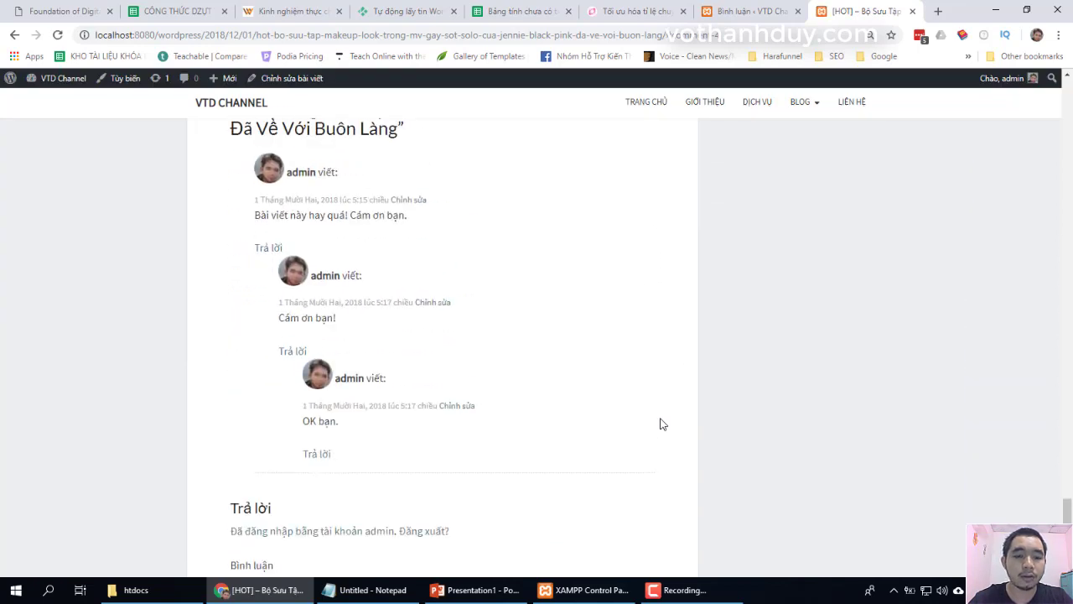
scroll(662, 423, down, 3)
scroll(661, 423, down, 1)
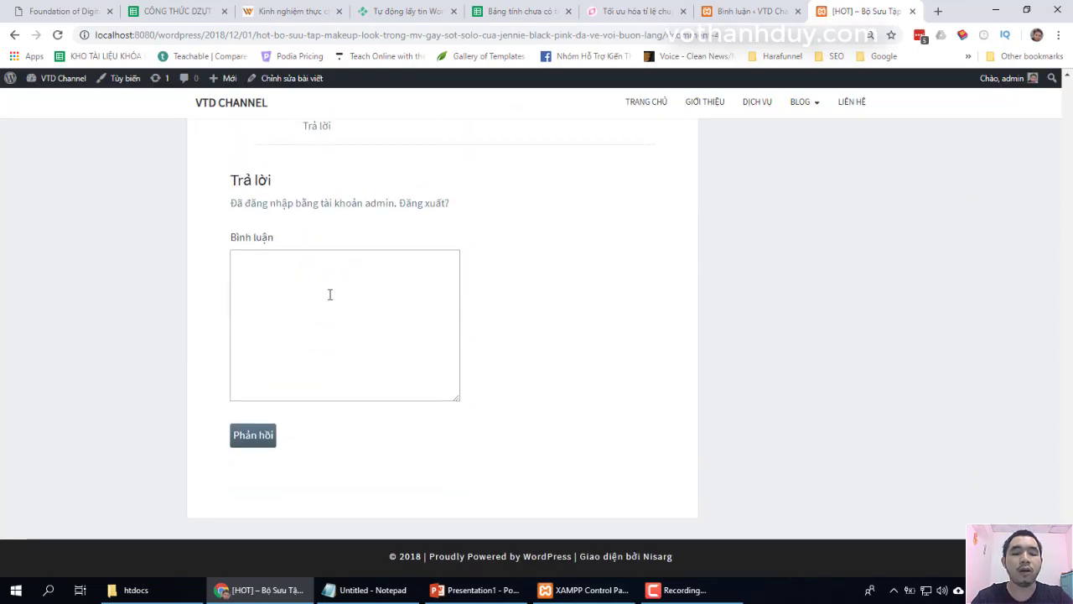
text(Bình luận mới)
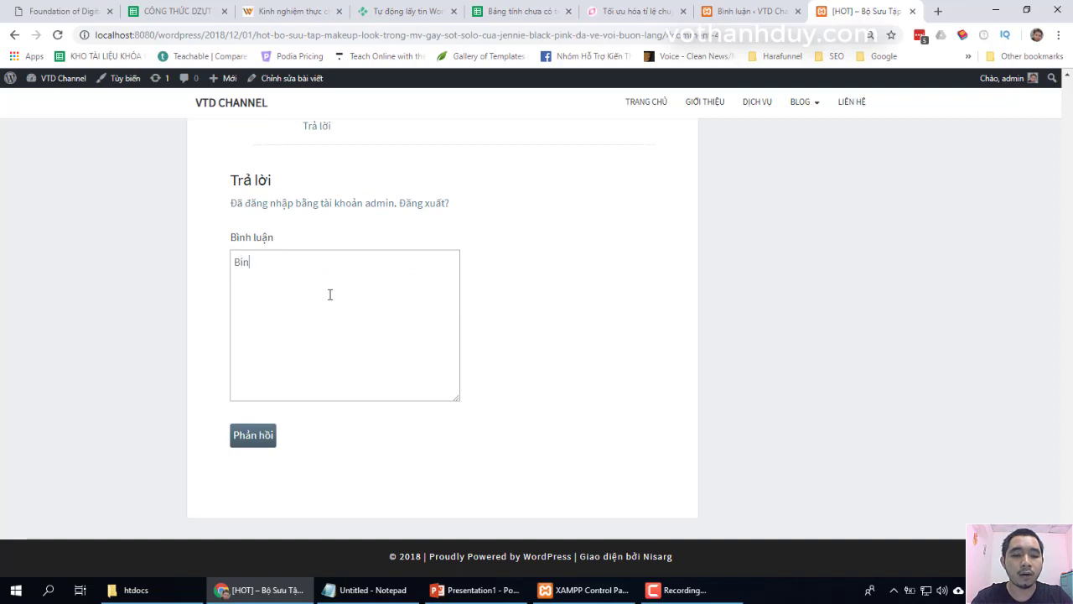
click(253, 434)
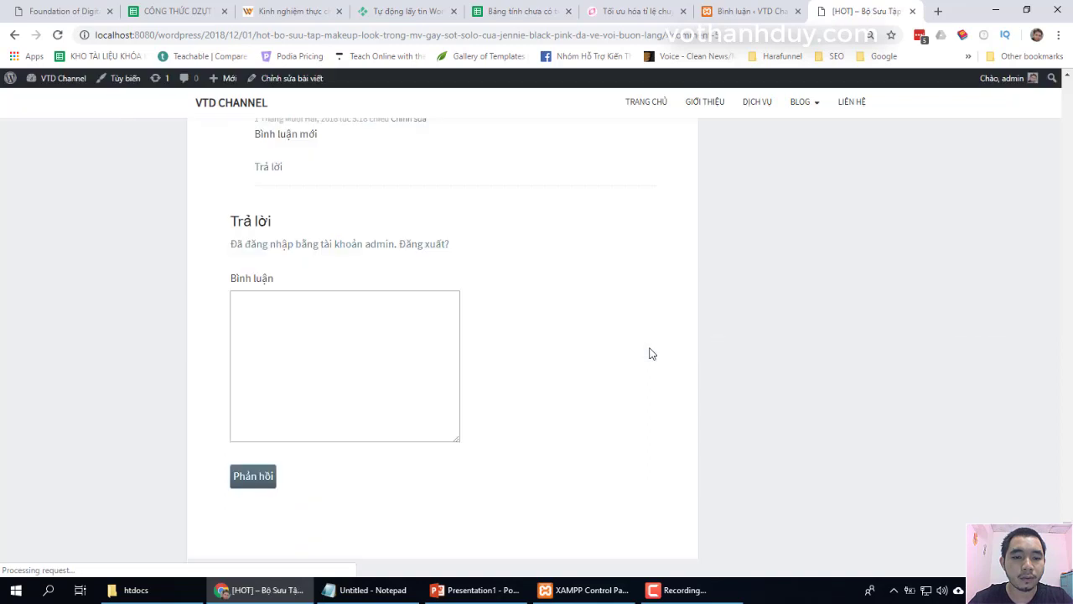
scroll(652, 353, up, 4)
scroll(652, 353, up, 1)
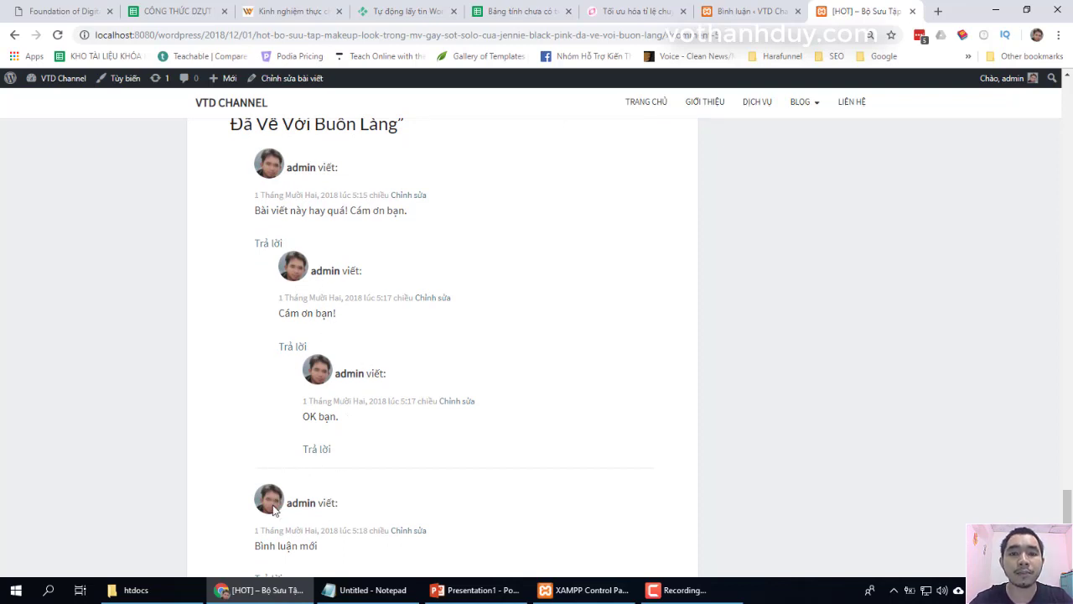
scroll(628, 511, down, 2)
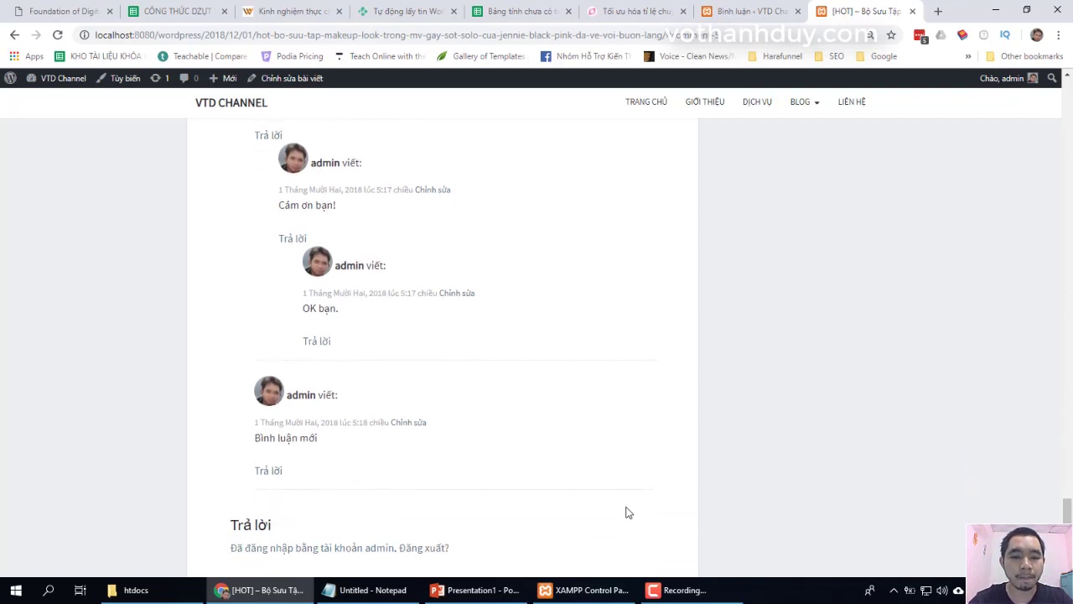
scroll(628, 512, up, 1)
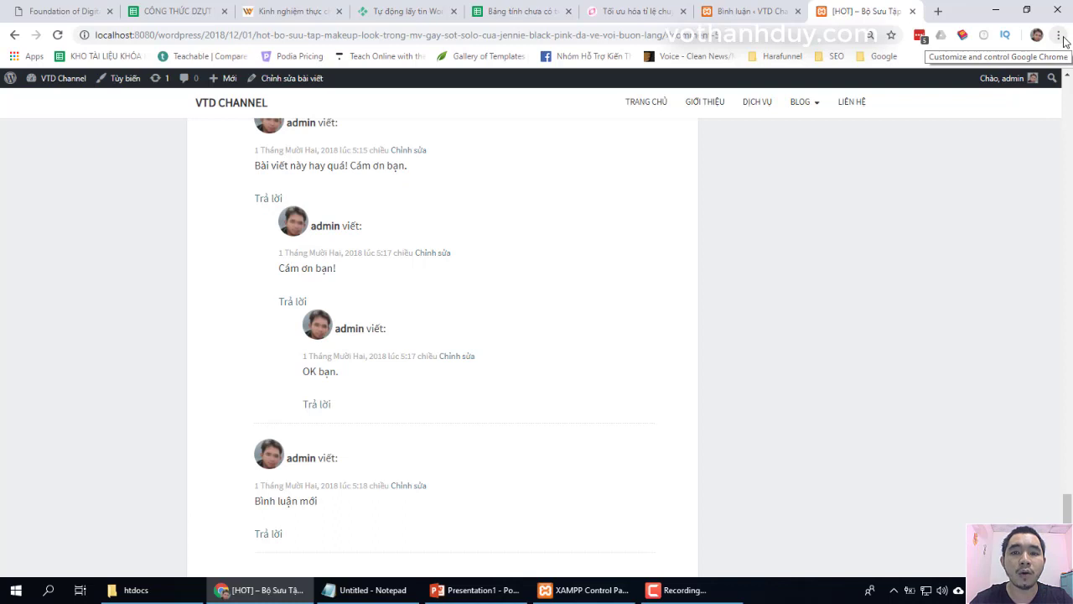
Open a new incognito window and load localhost:8080/wordpress as a logged-out visitor
click(1059, 35)
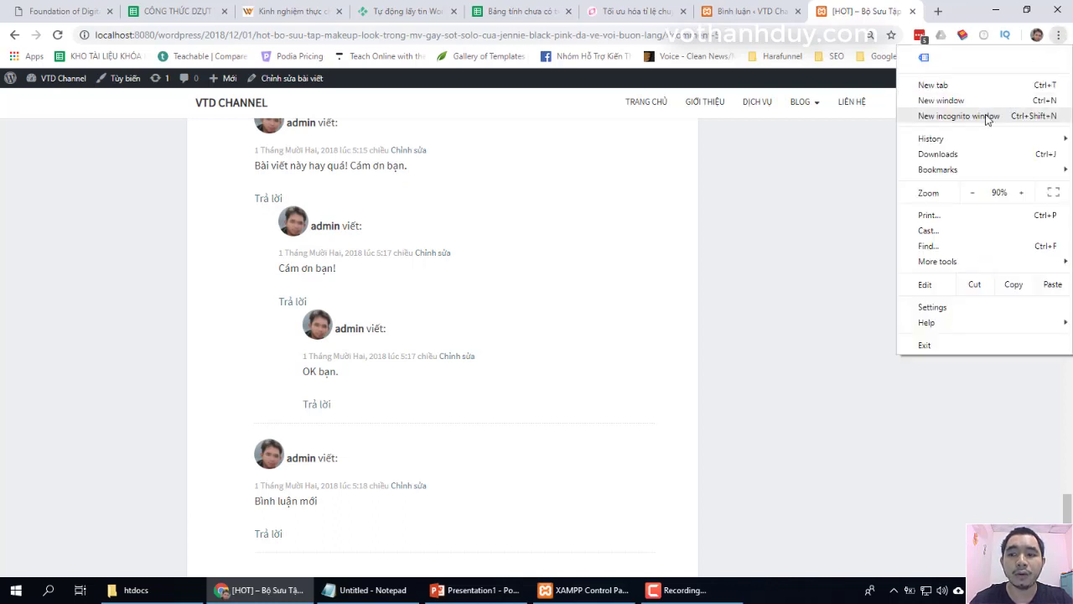
click(960, 115)
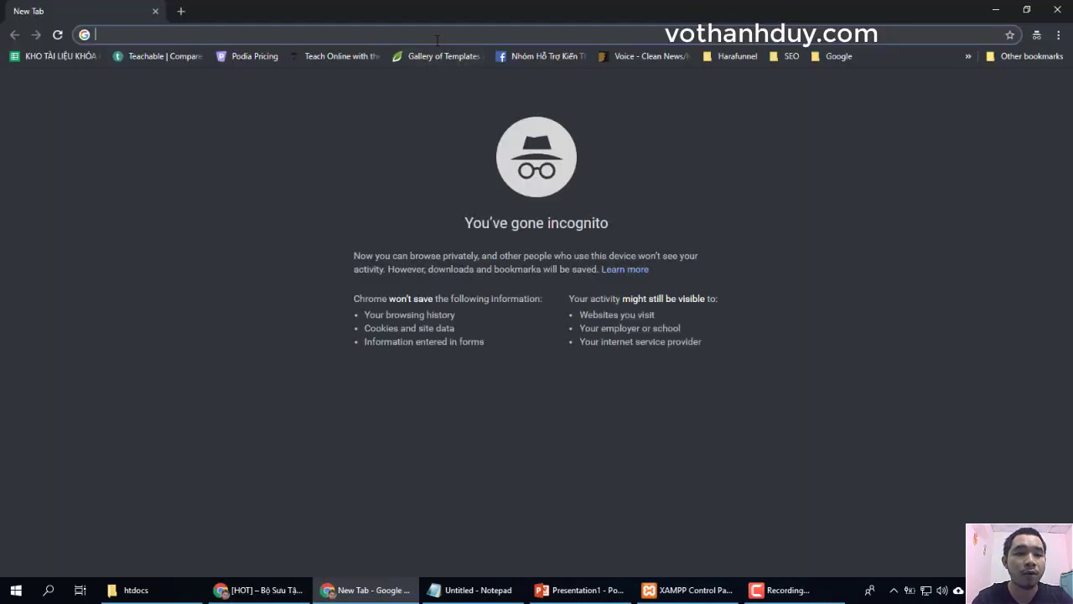
text(localhost)
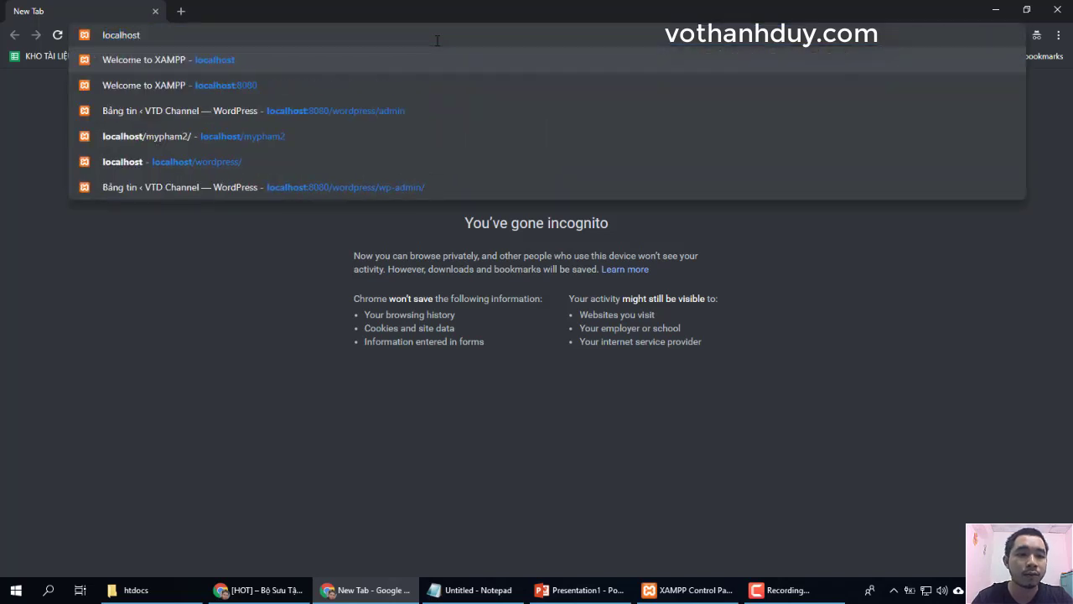
key(Down)
text(/wordpress)
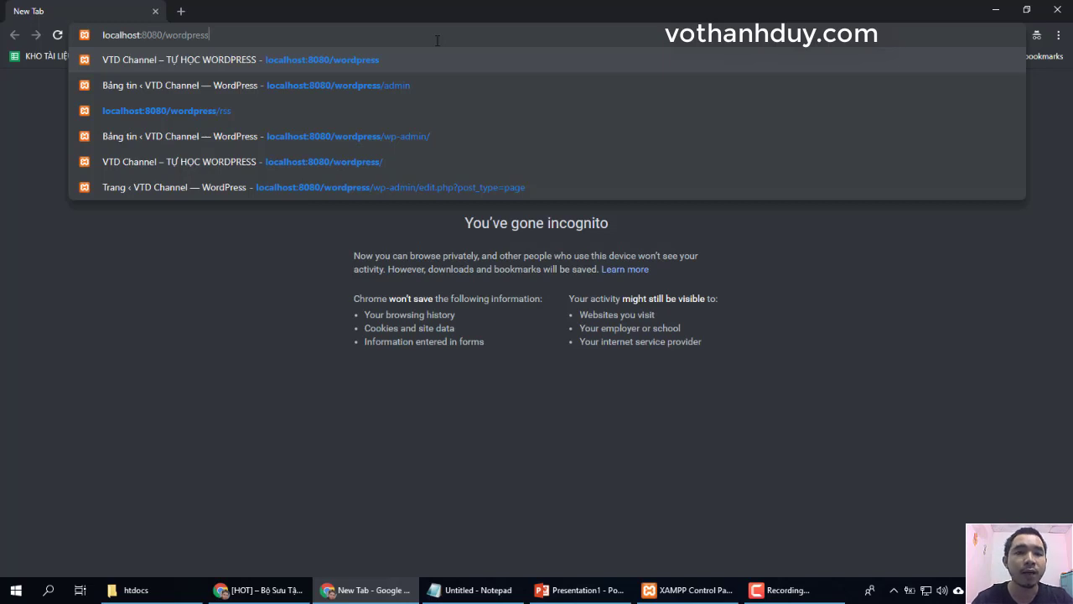
key(Return)
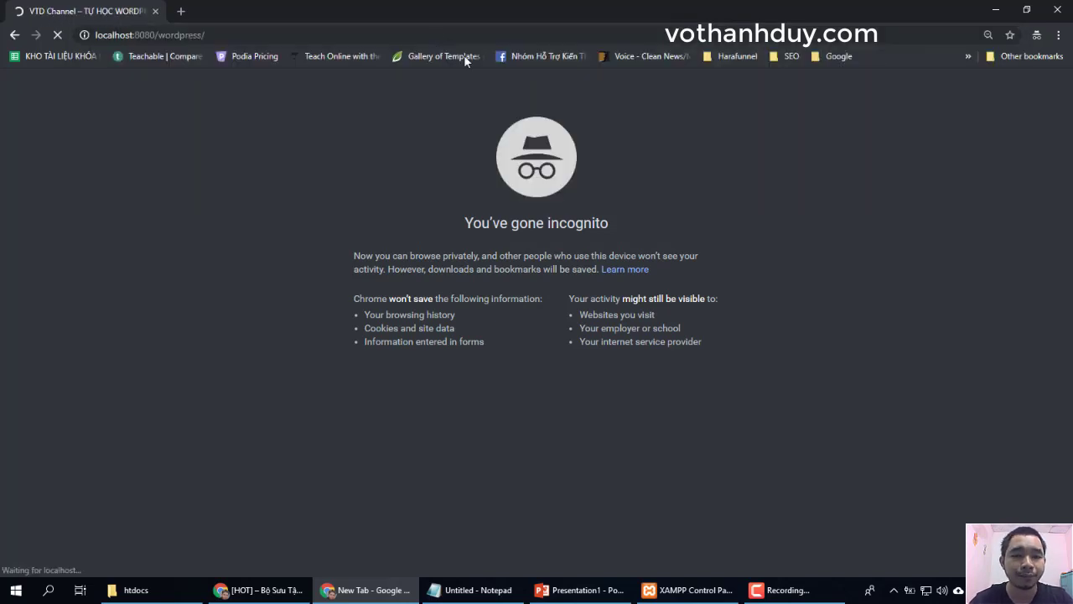
scroll(584, 323, down, 5)
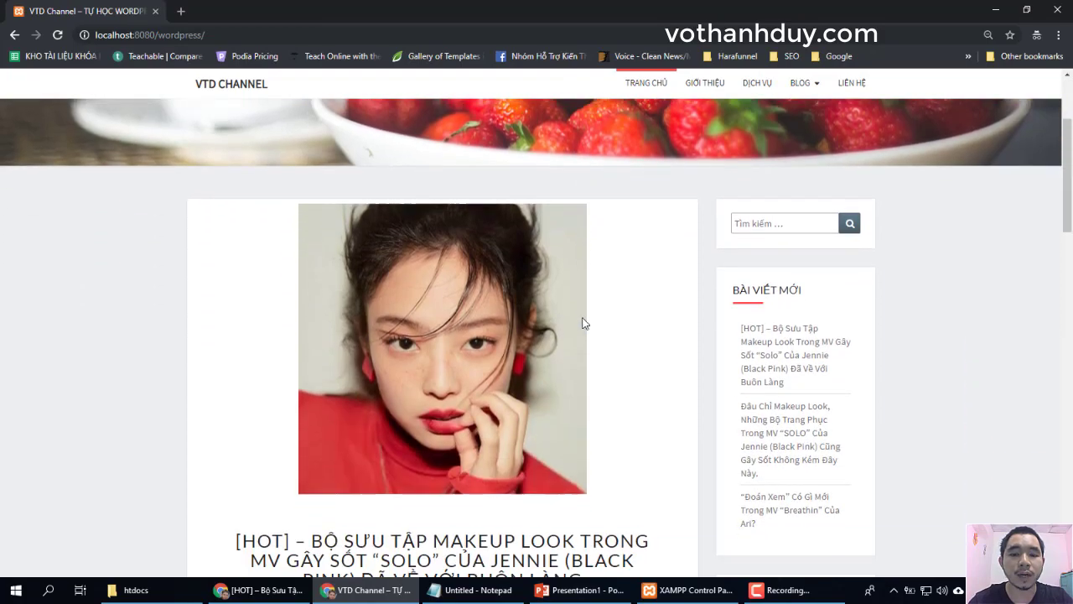
Open the makeup look post and go to its comment form
click(521, 318)
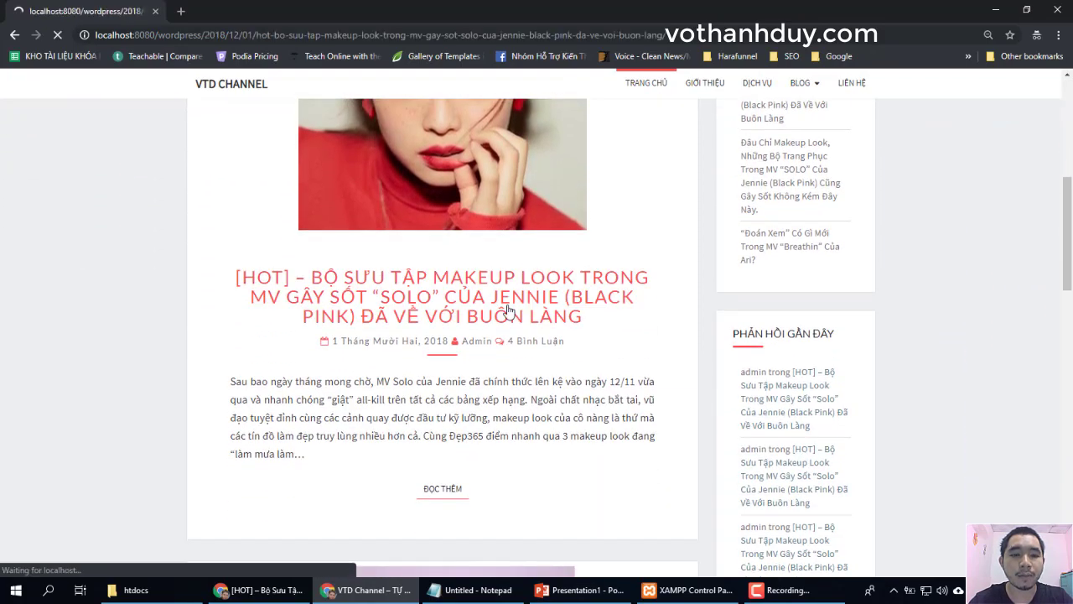
scroll(625, 425, down, 20)
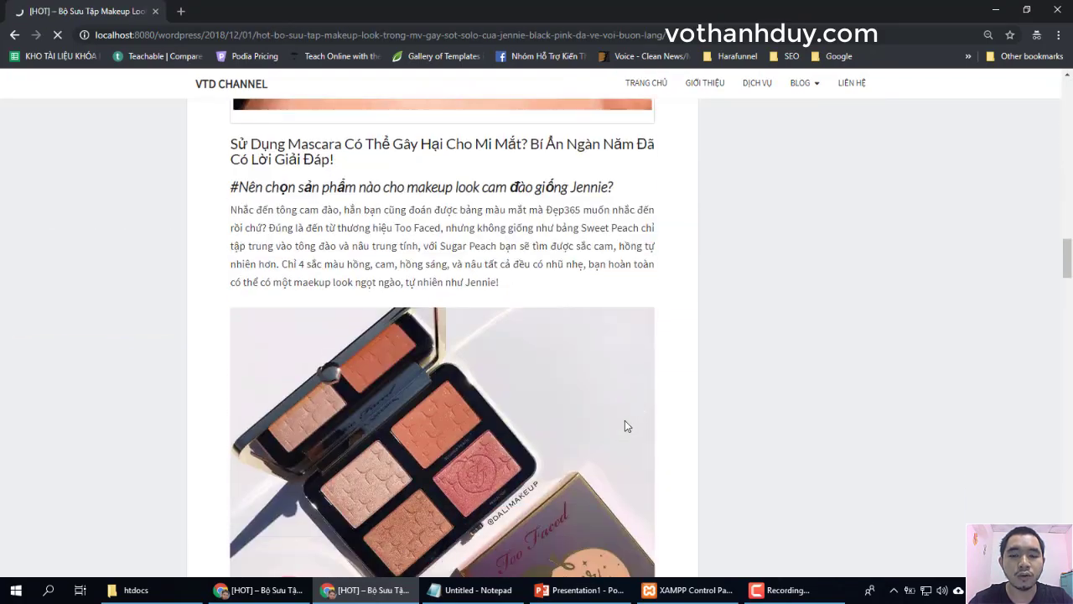
scroll(624, 426, down, 5)
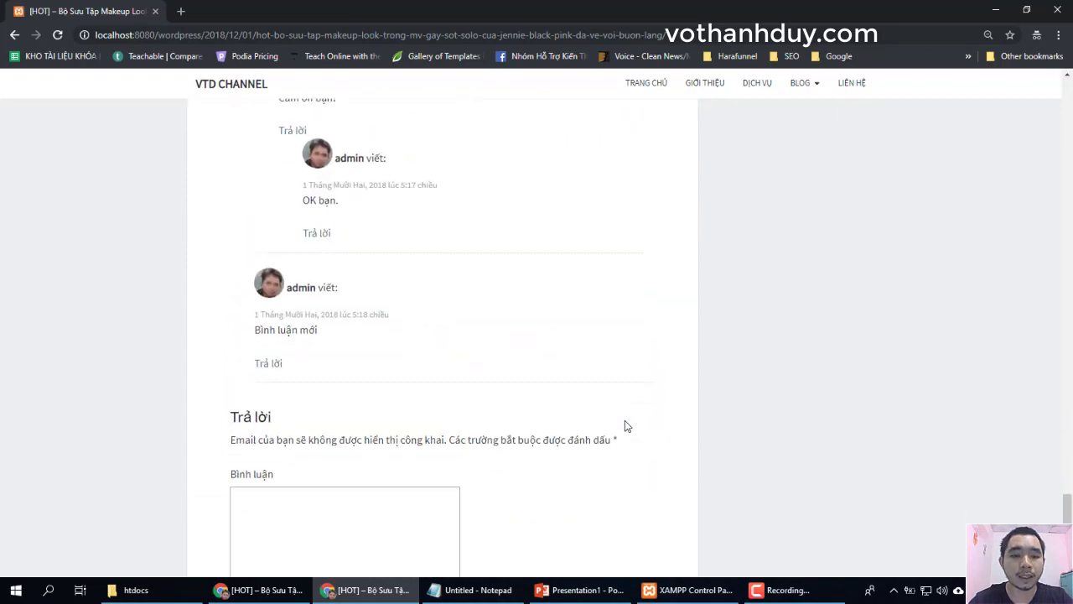
scroll(624, 425, down, 1)
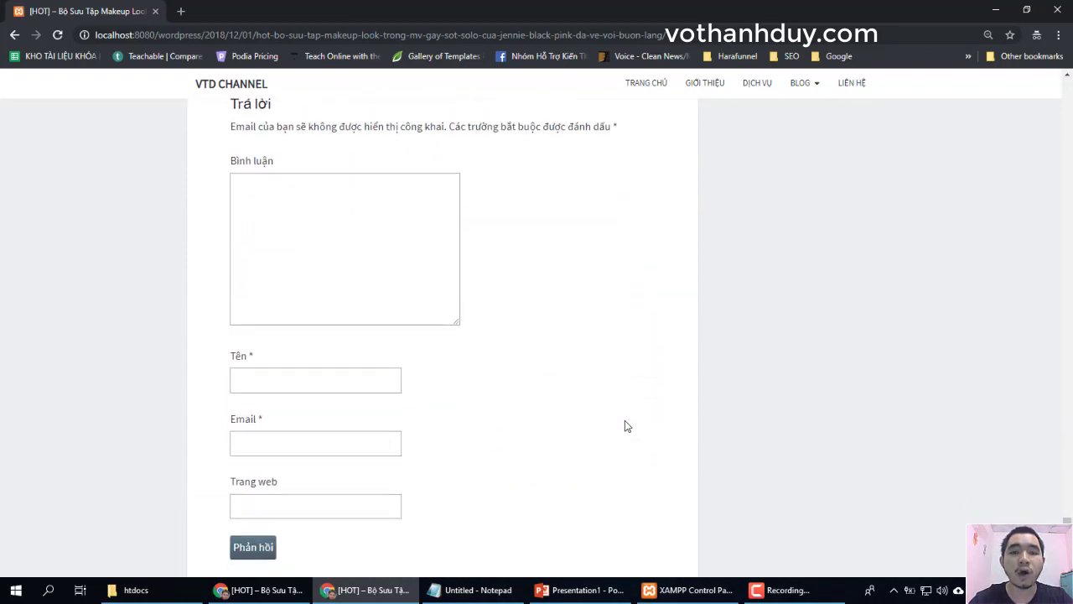
click(309, 379)
key(Tab)
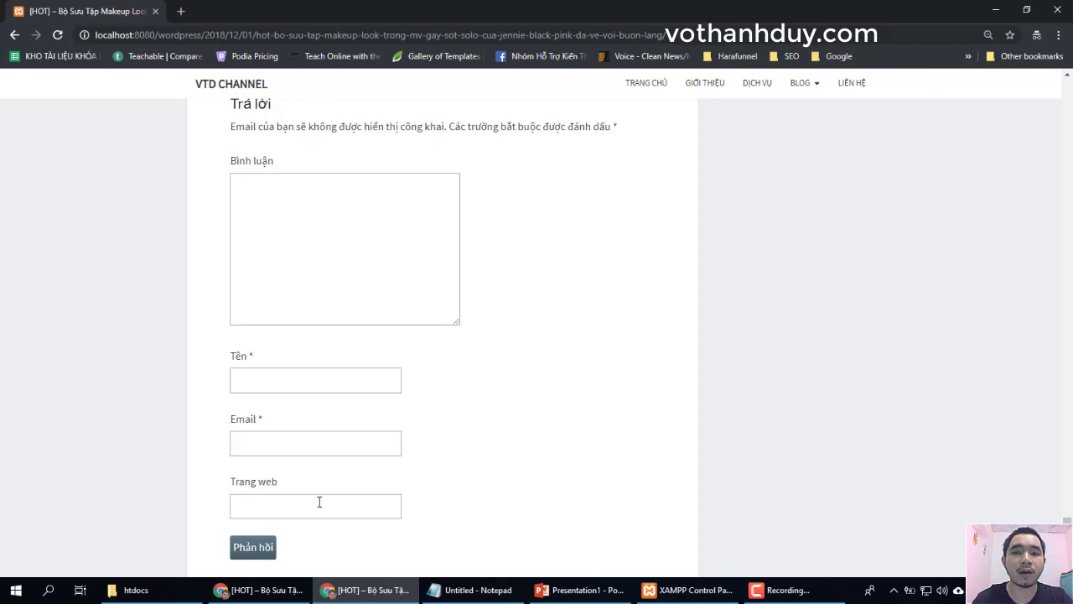
click(492, 548)
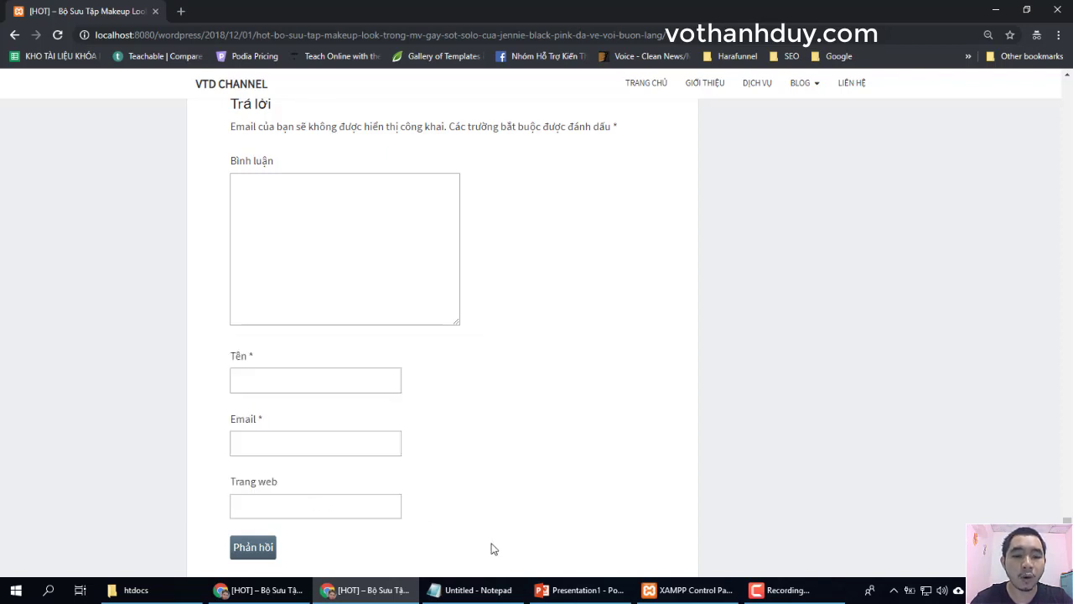
Fill in the guest's name, e-mail and website, and submit the comment 'Bạn ơi cho mình hỏi...?'
click(265, 385)
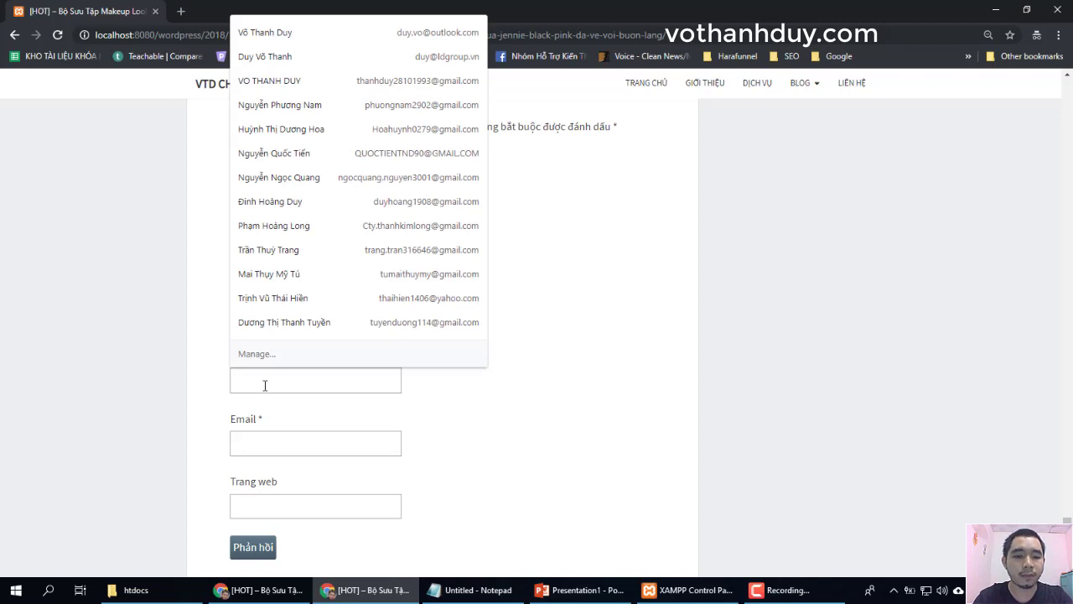
key(Tab)
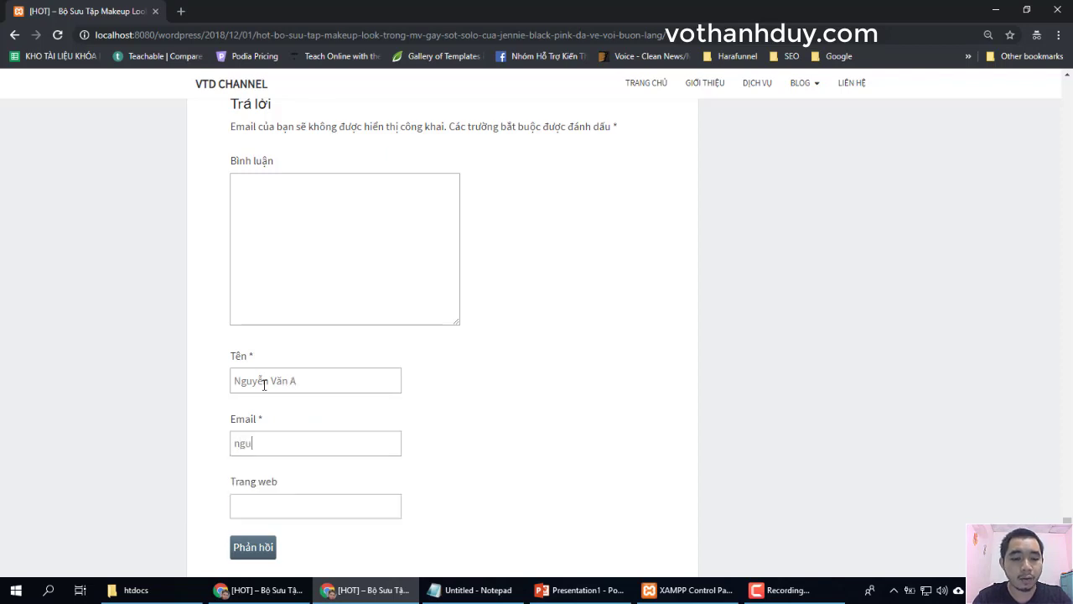
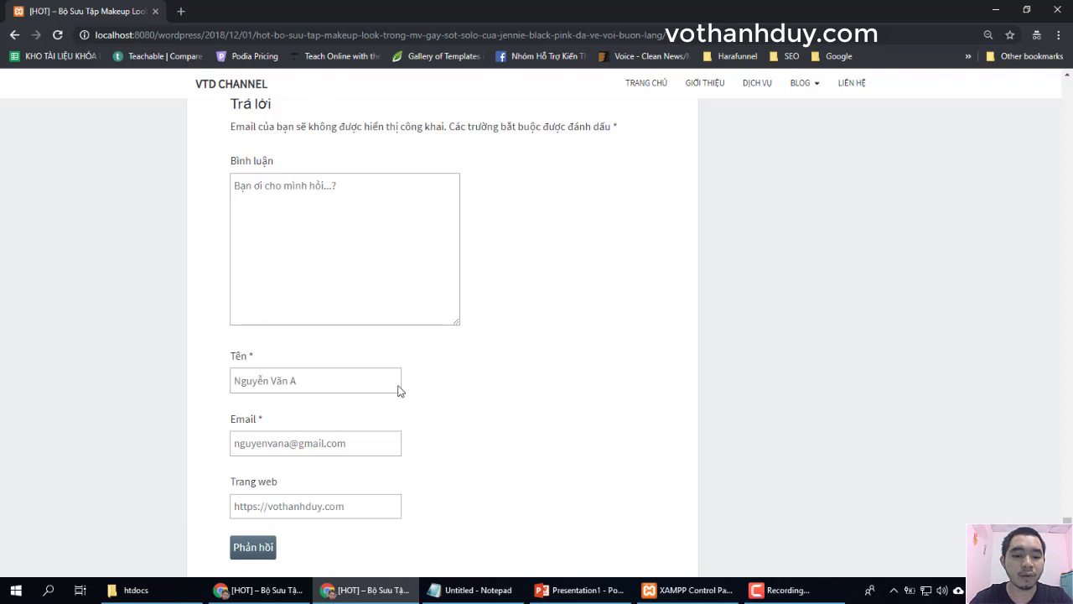
click(253, 547)
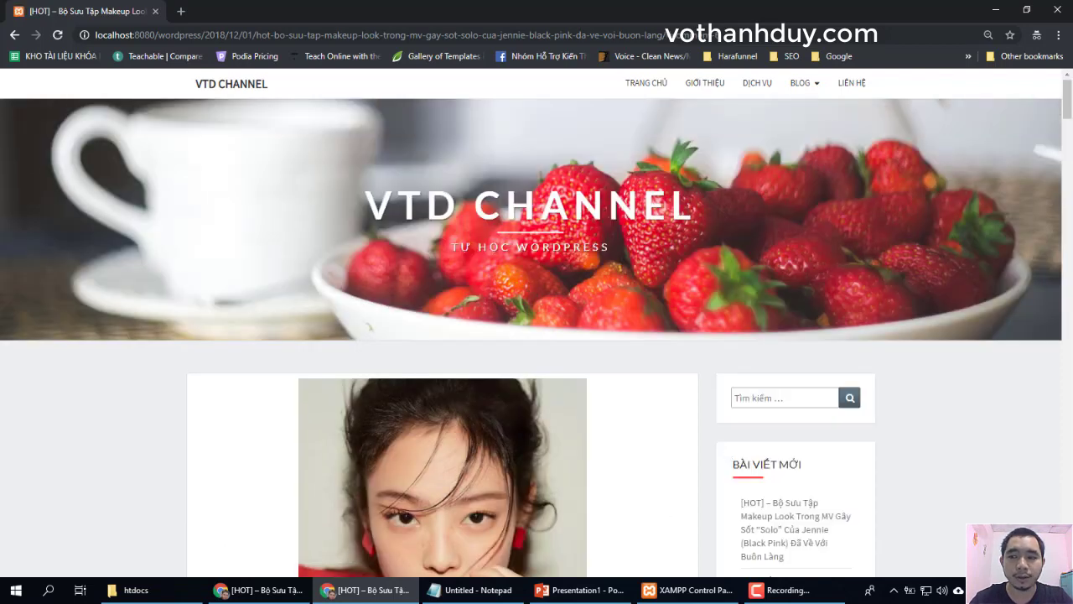
Switch back to the logged-in admin's browser window showing the post's comment thread
drag(1069, 116, 1069, 519)
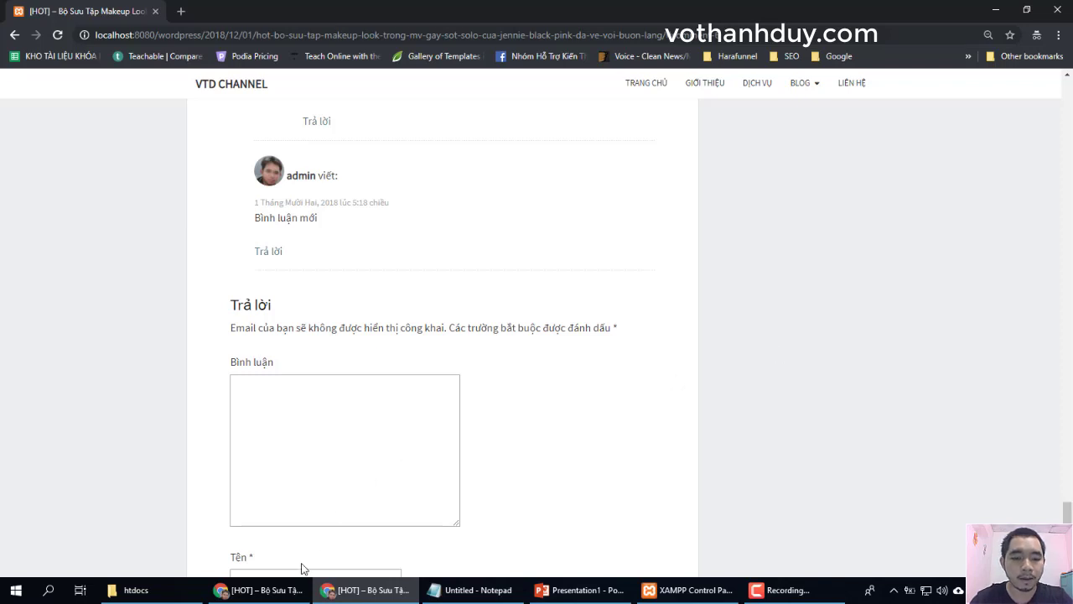
mouse_move(274, 600)
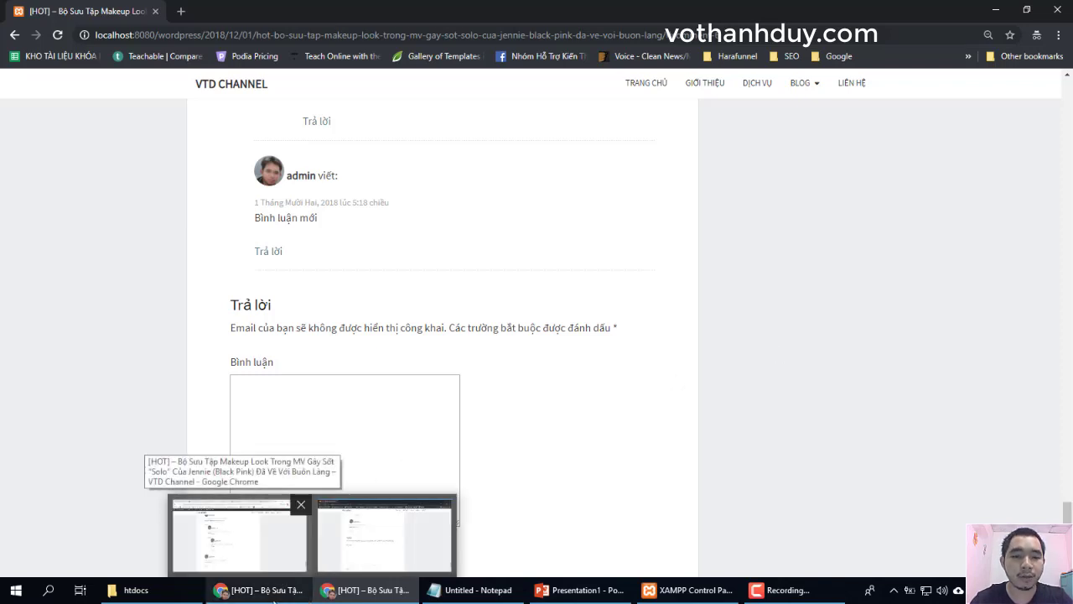
click(274, 598)
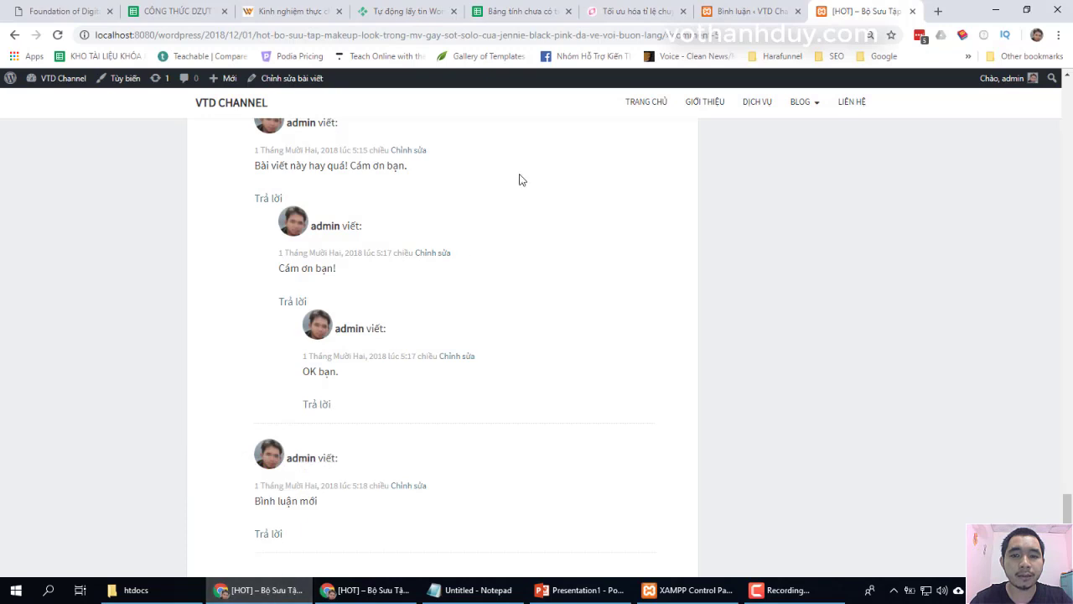
Reload the admin Comments page to find the guest's new pending comment
click(718, 13)
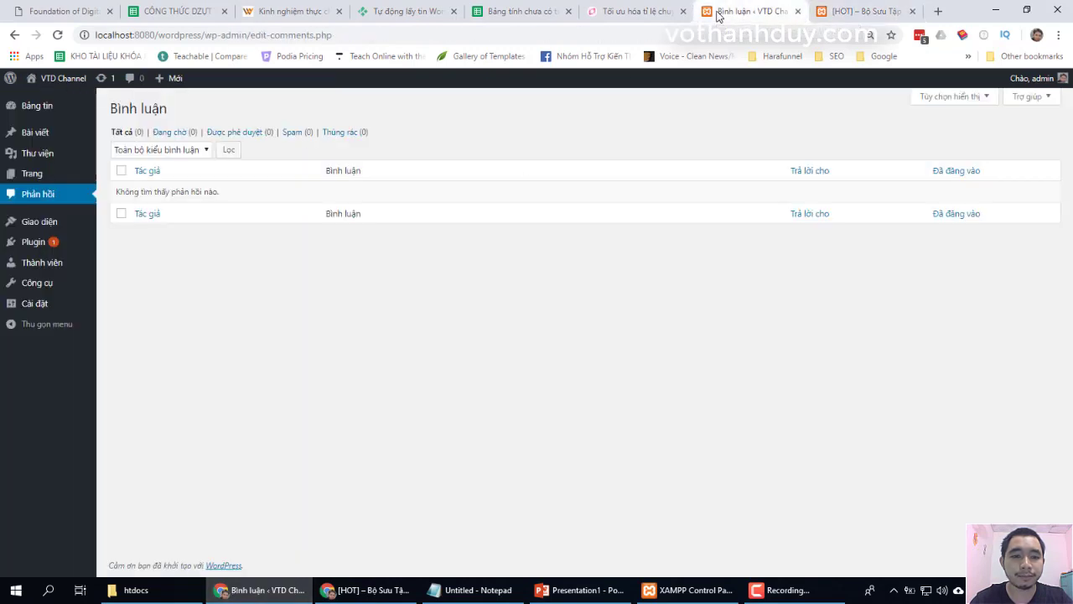
click(340, 38)
key(Return)
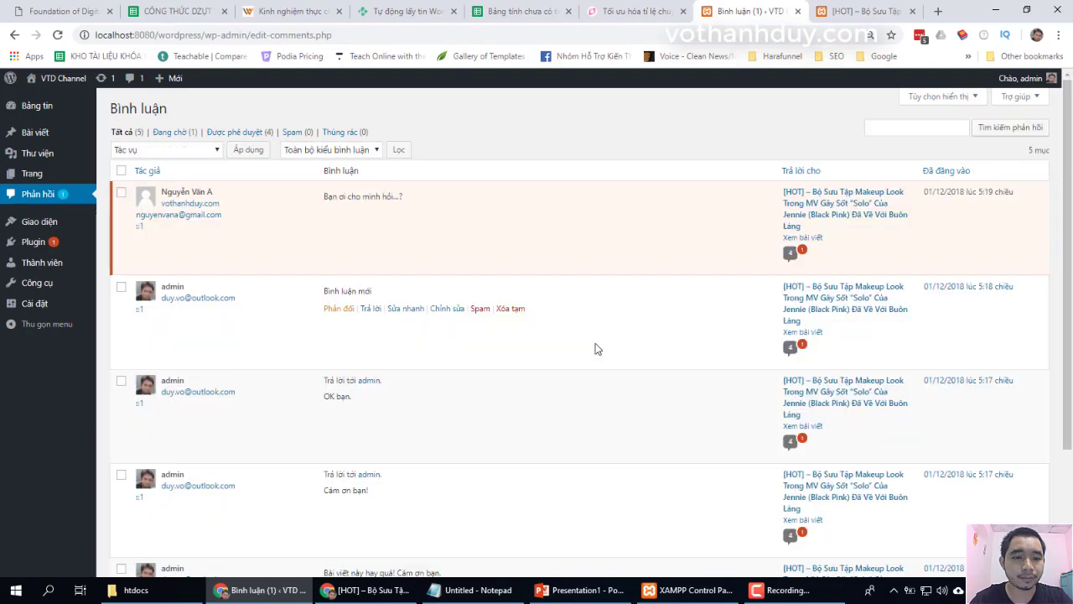
scroll(595, 349, down, 1)
scroll(595, 349, down, 3)
scroll(595, 349, up, 3)
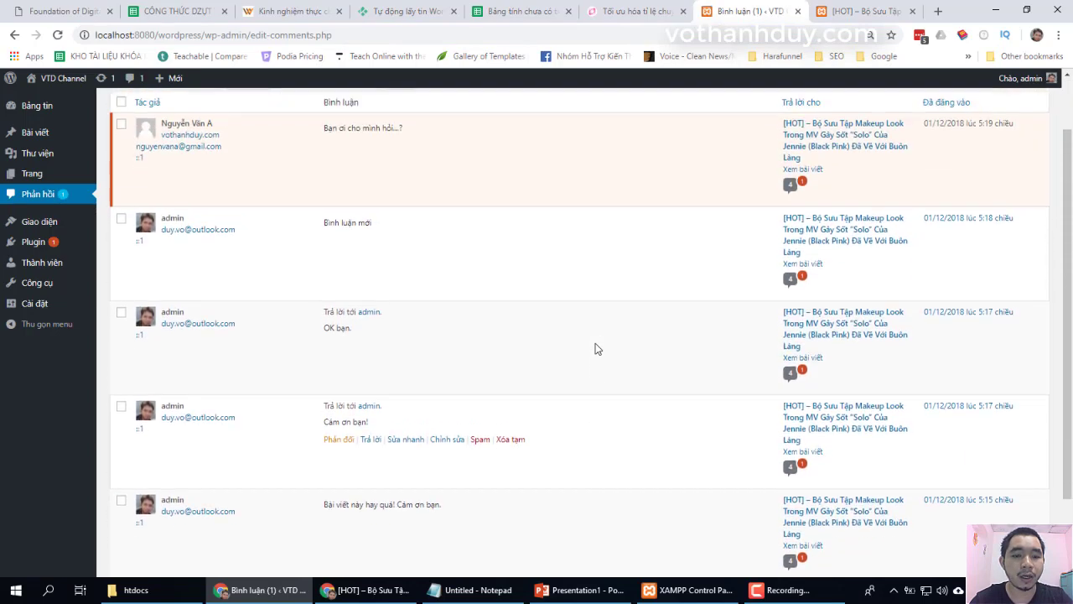
scroll(595, 349, down, 1)
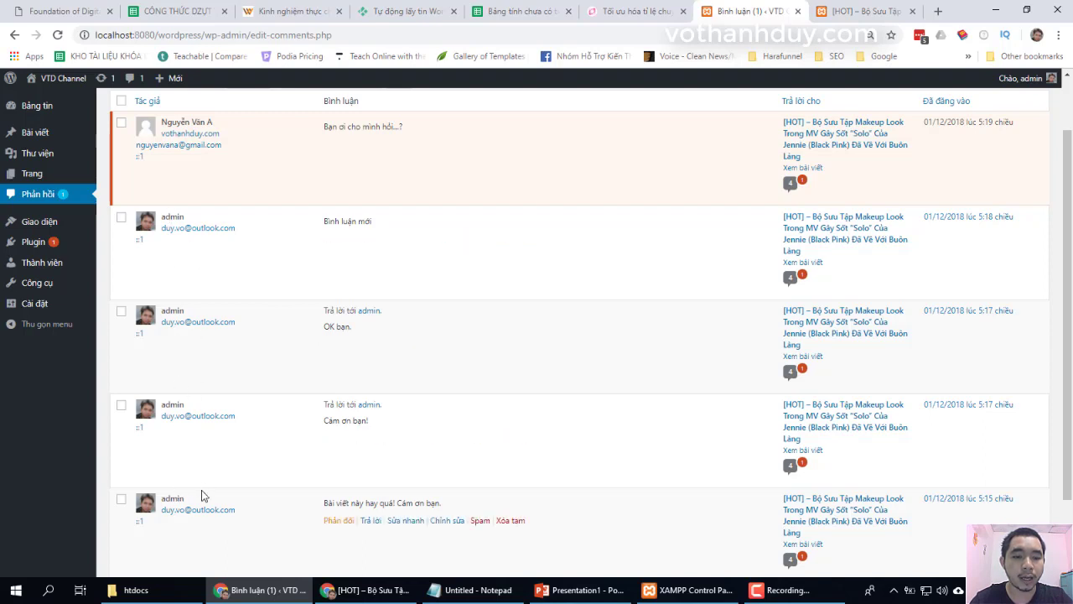
scroll(408, 264, up, 1)
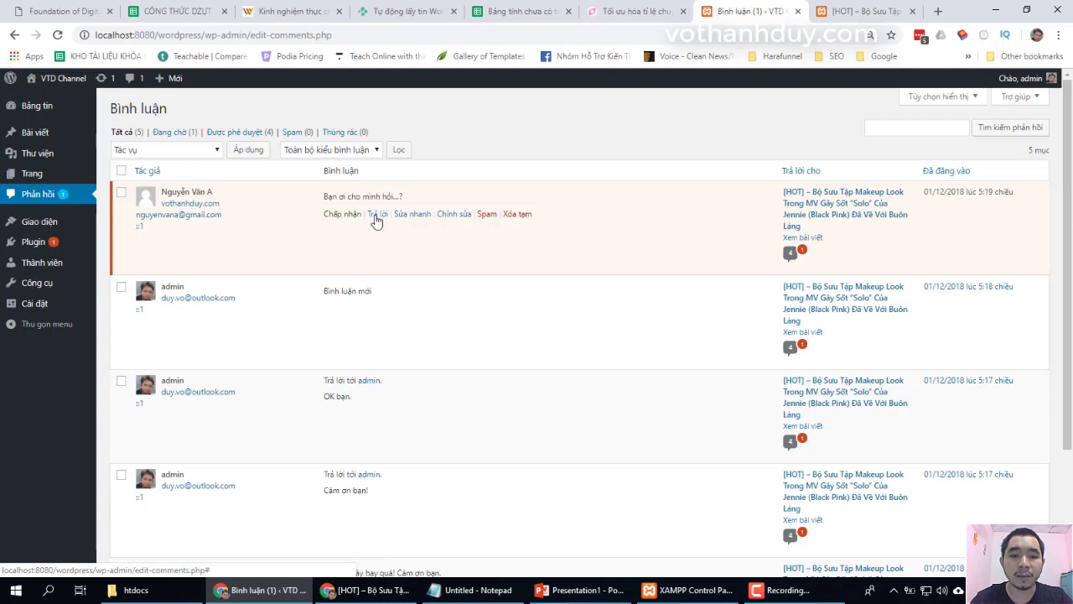
Approve the guest comment 'Bạn ơi cho mình hỏi...?' and reload the post page
click(377, 216)
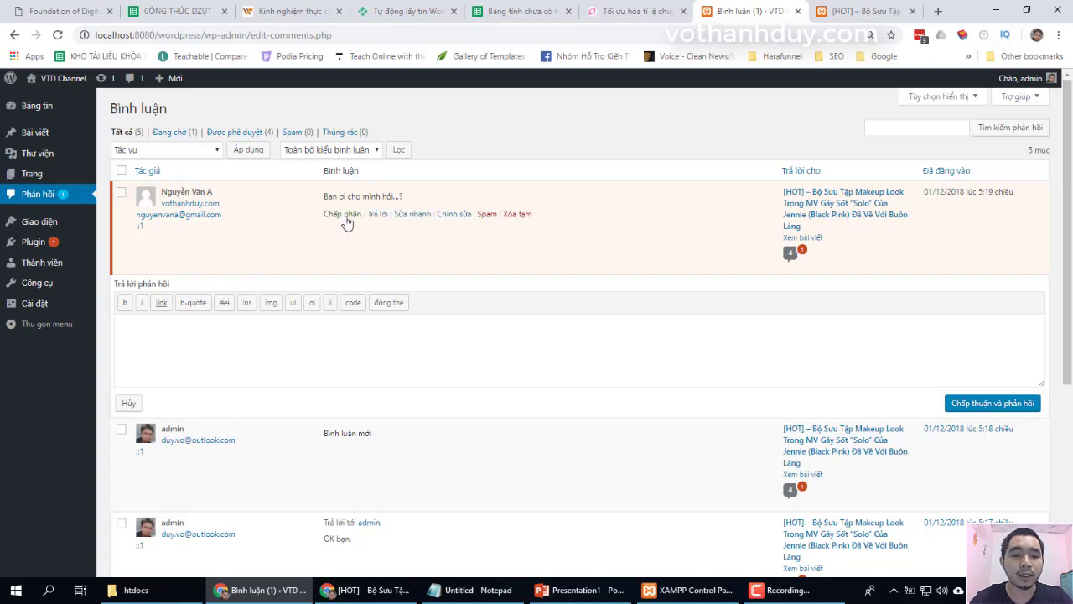
click(343, 214)
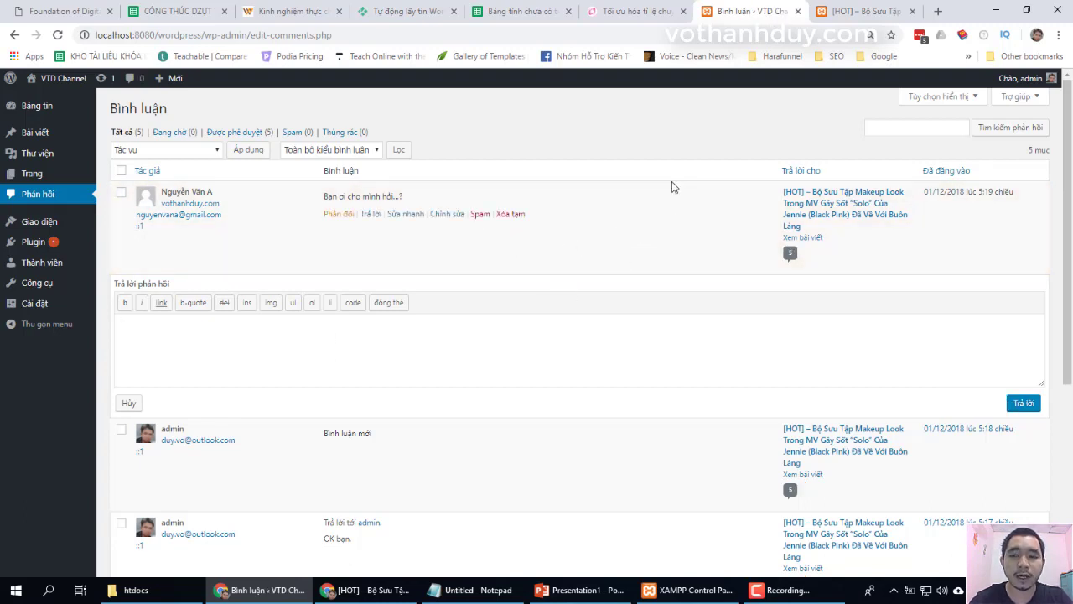
click(836, 13)
click(695, 35)
key(Return)
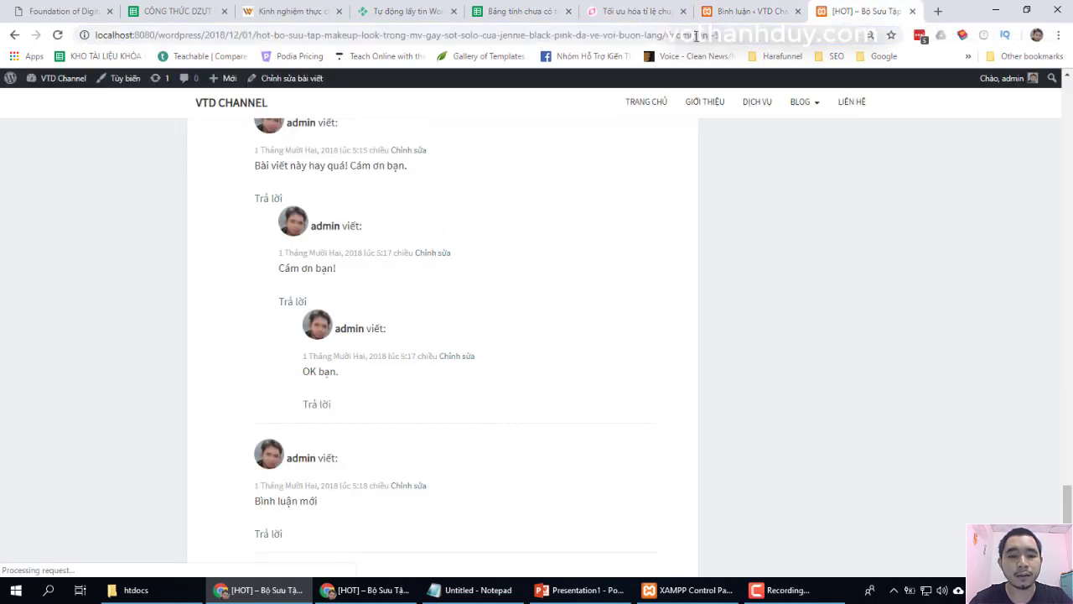
Reply as admin to the guest's comment with 'Bạn gì hỏi vậy ạ?'
scroll(762, 241, down, 4)
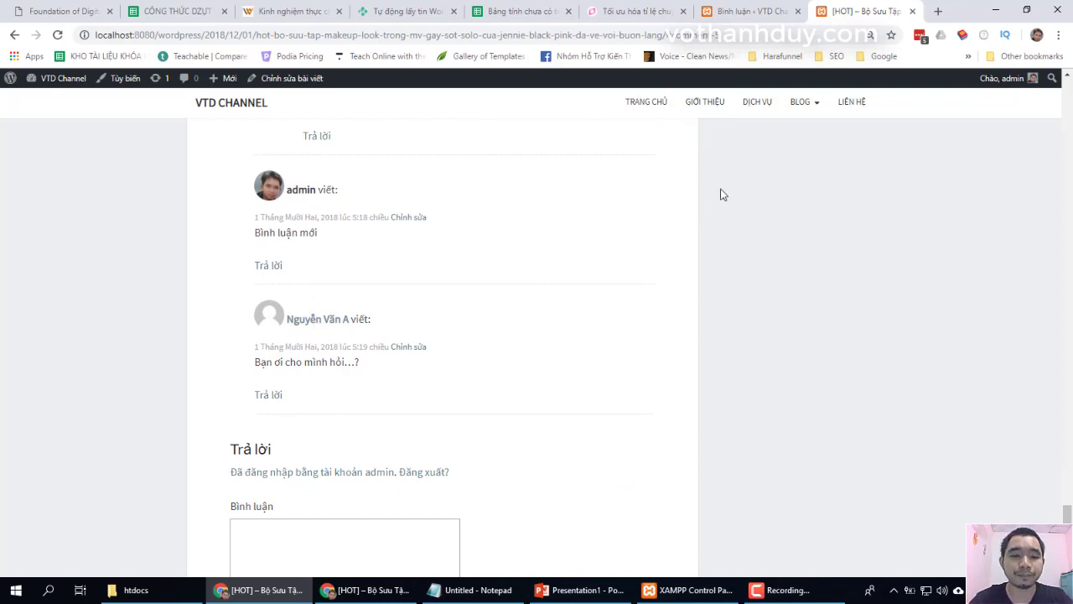
click(275, 392)
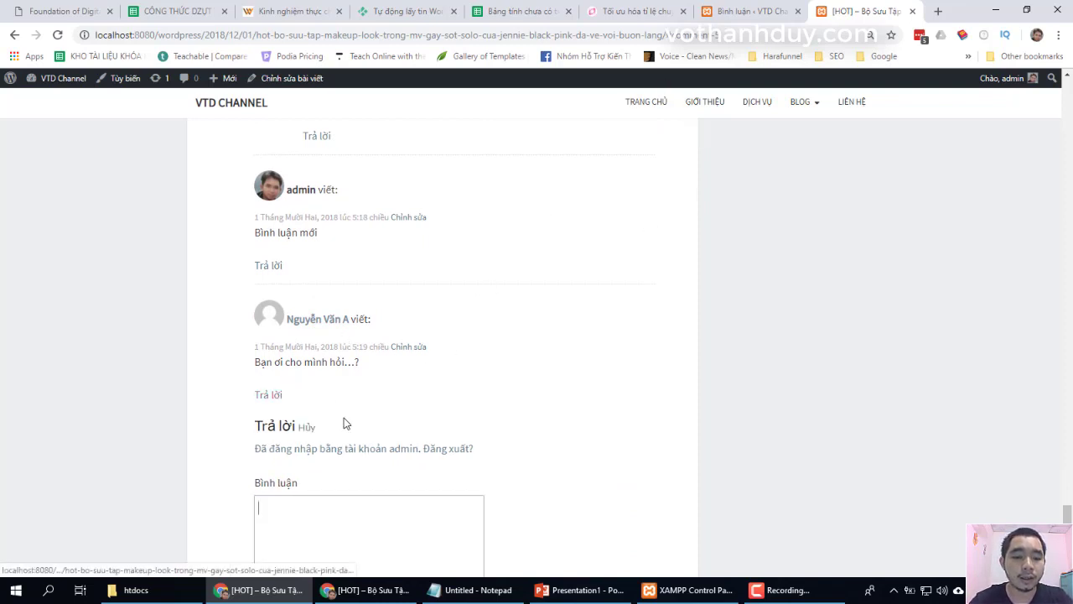
scroll(528, 407, down, 2)
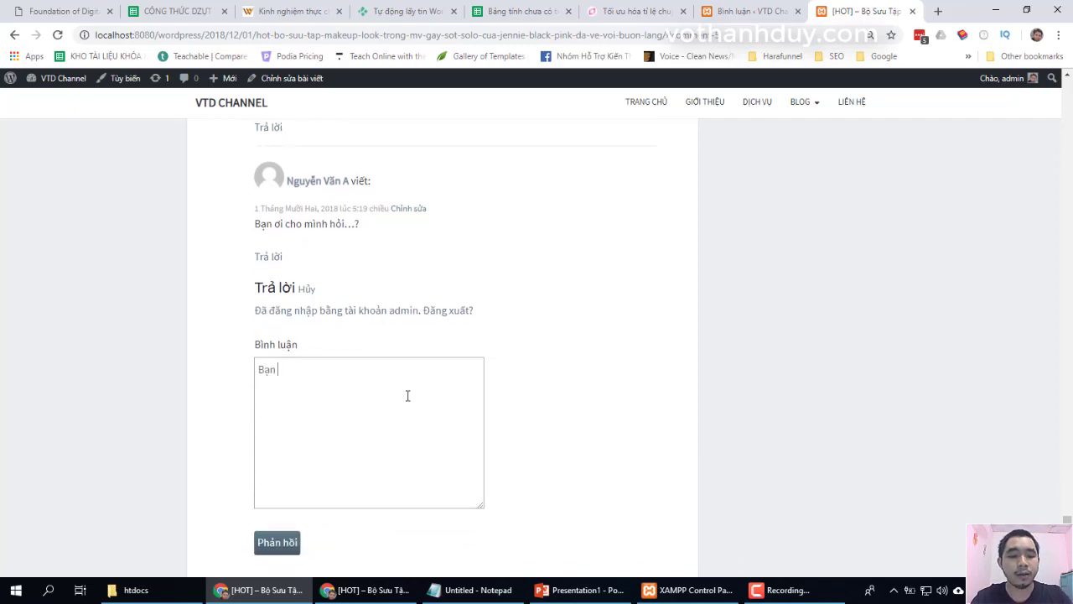
text(Bạn gì hỏi vậy ạ?)
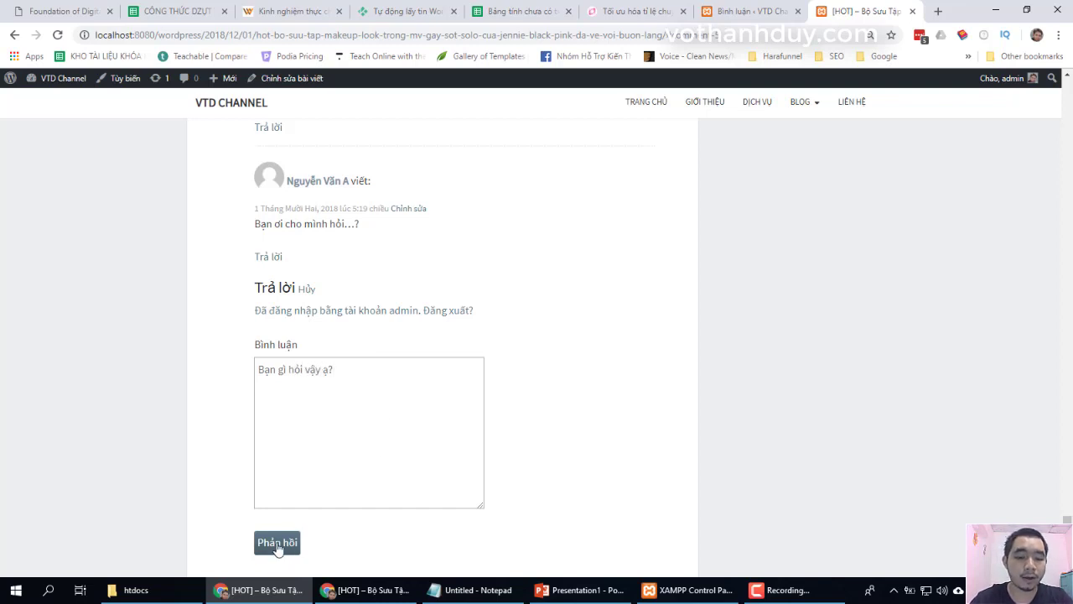
click(276, 542)
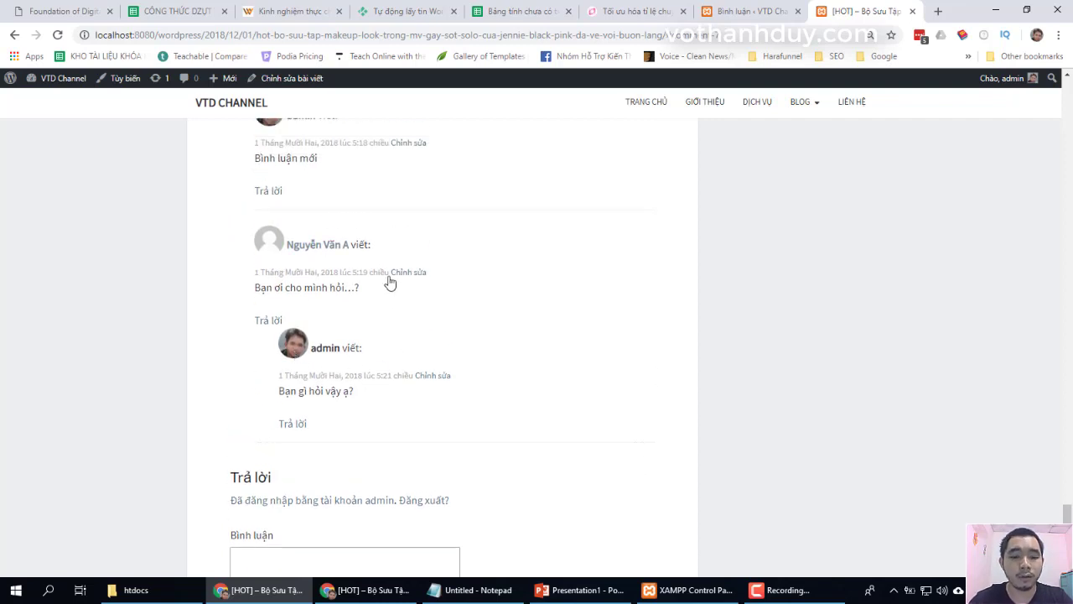
In the guest's browser window, reload the post so the new admin reply shows
mouse_move(373, 595)
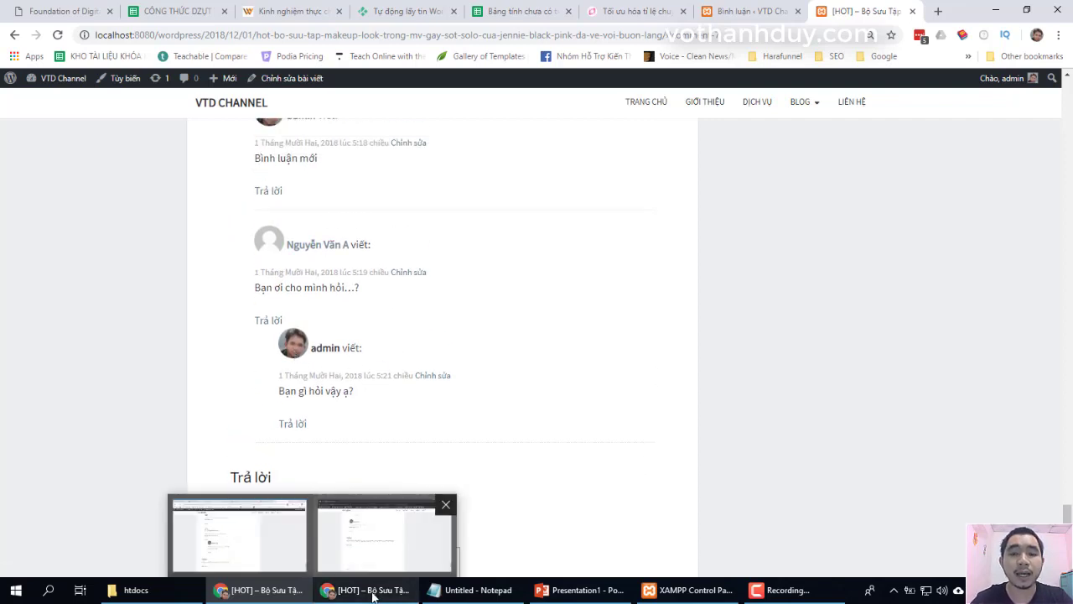
click(377, 524)
key(ctrl+l)
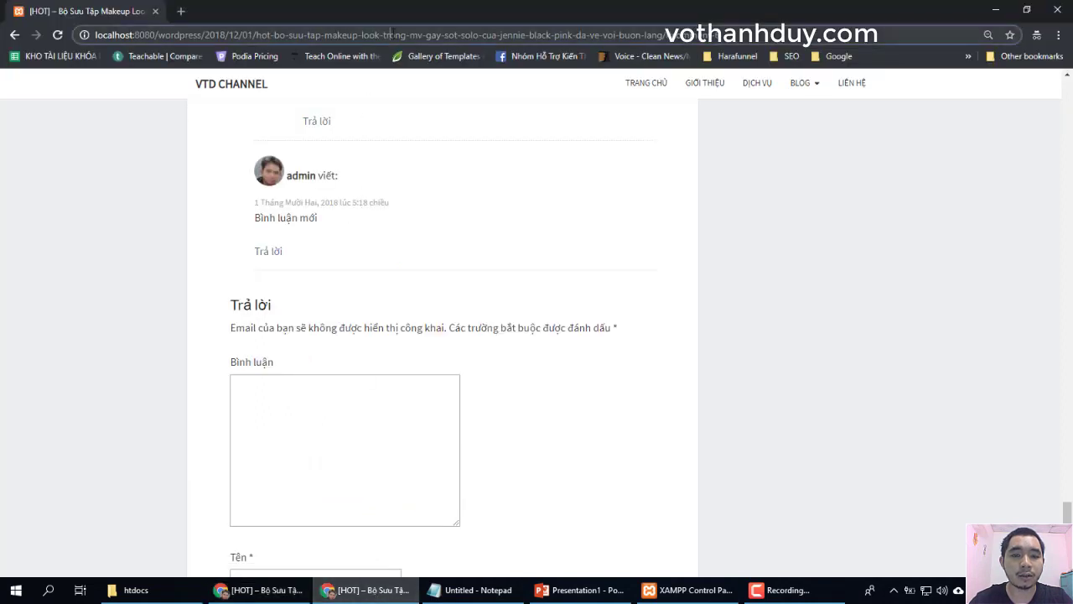
key(Return)
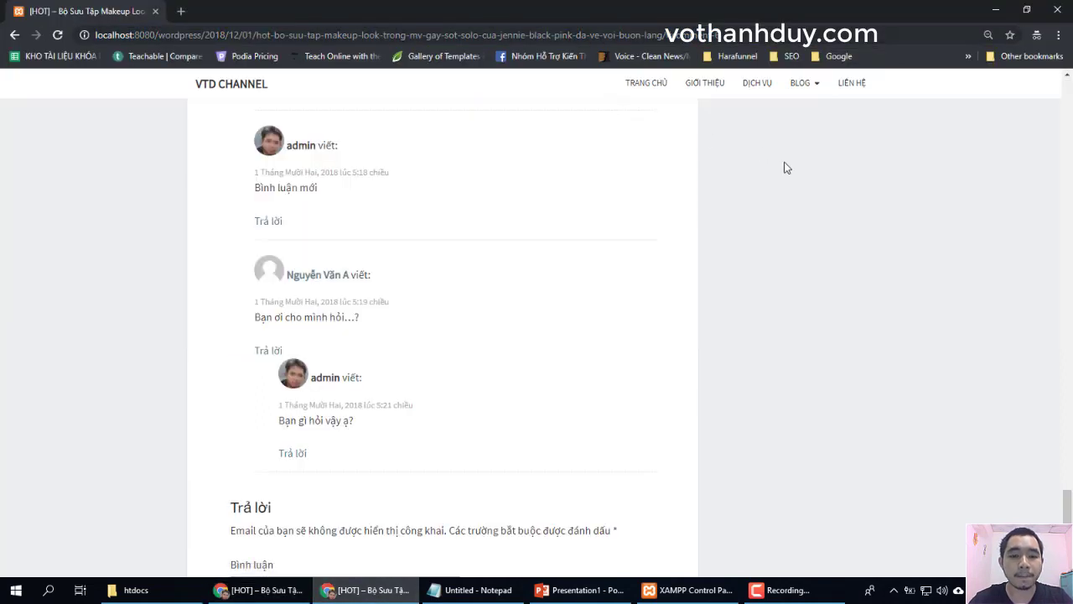
scroll(786, 168, up, 2)
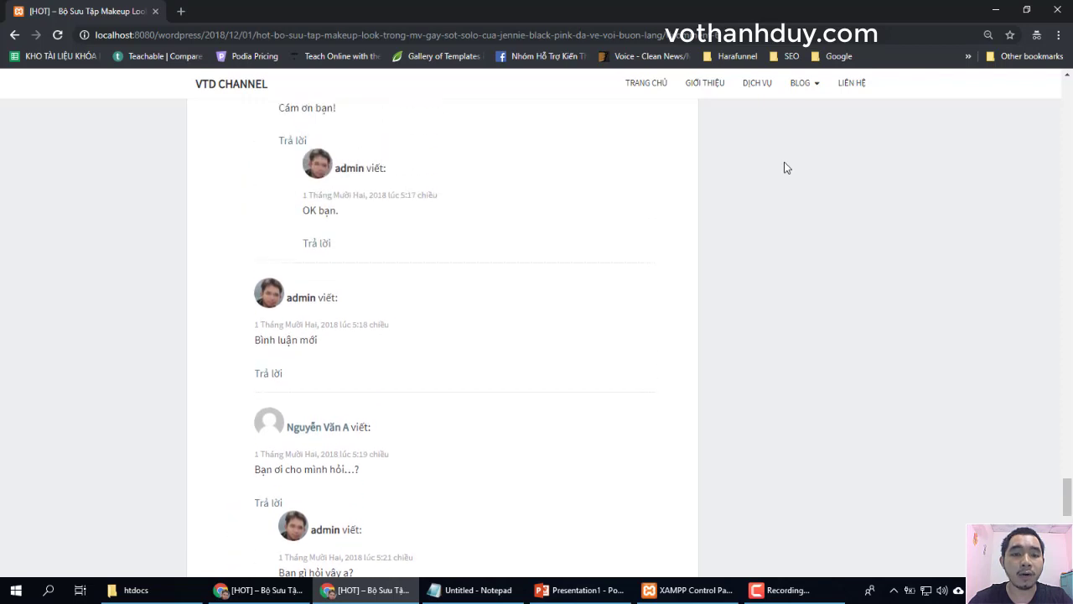
scroll(786, 167, down, 6)
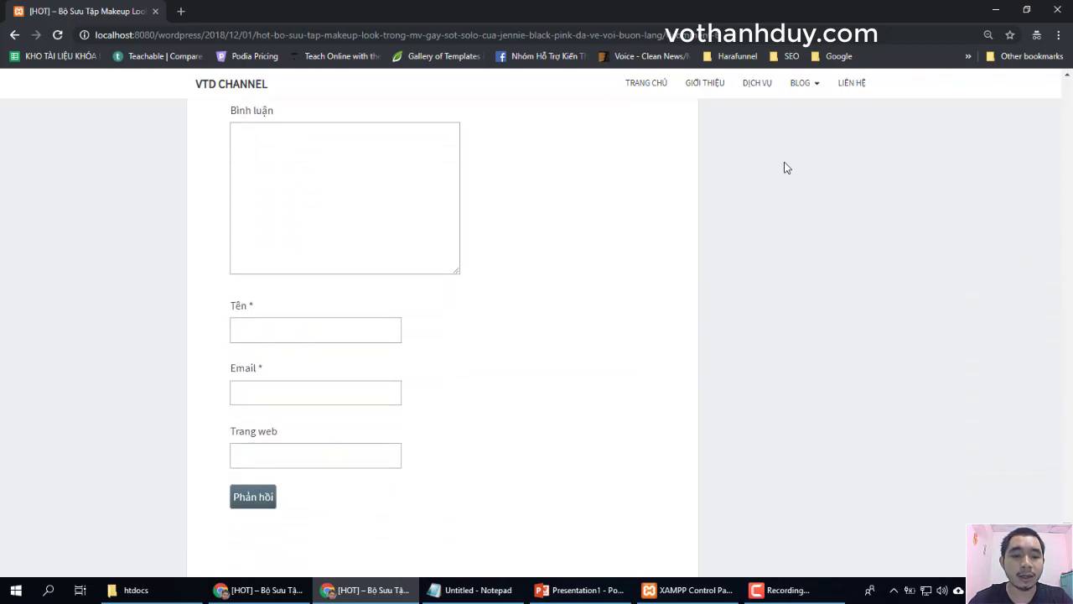
Enter the guest's name, e-mail and website URL, then submit with the comment left empty
click(317, 352)
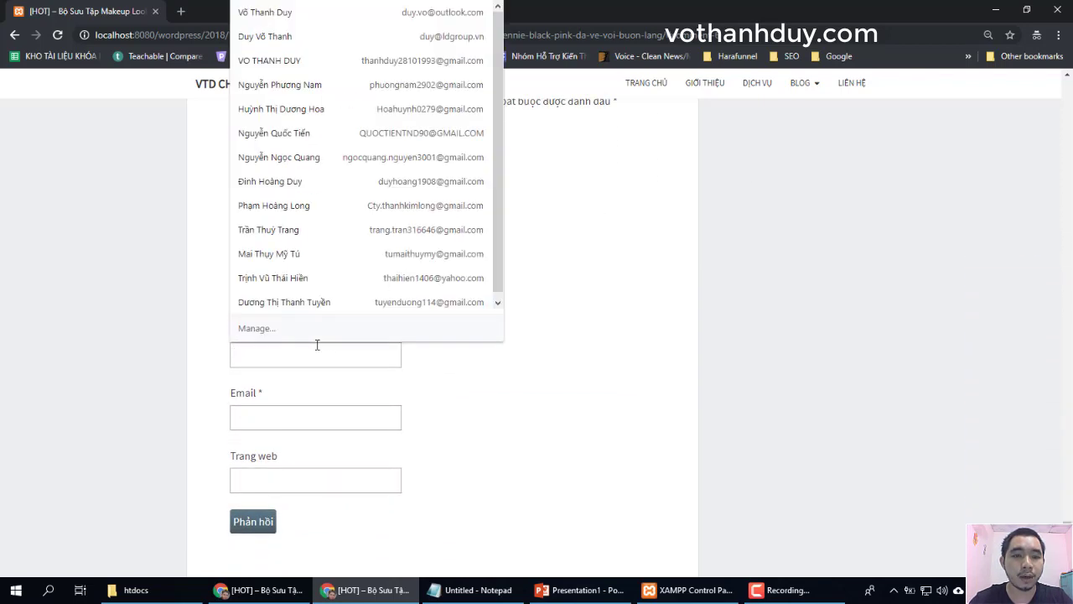
text(Ngu)
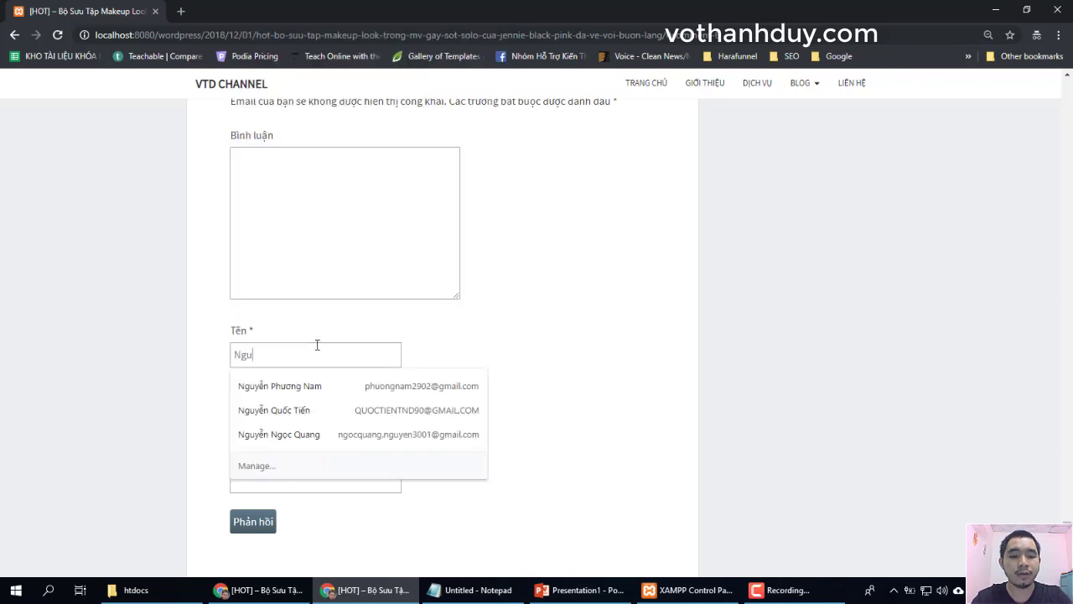
text(yễn Văn A)
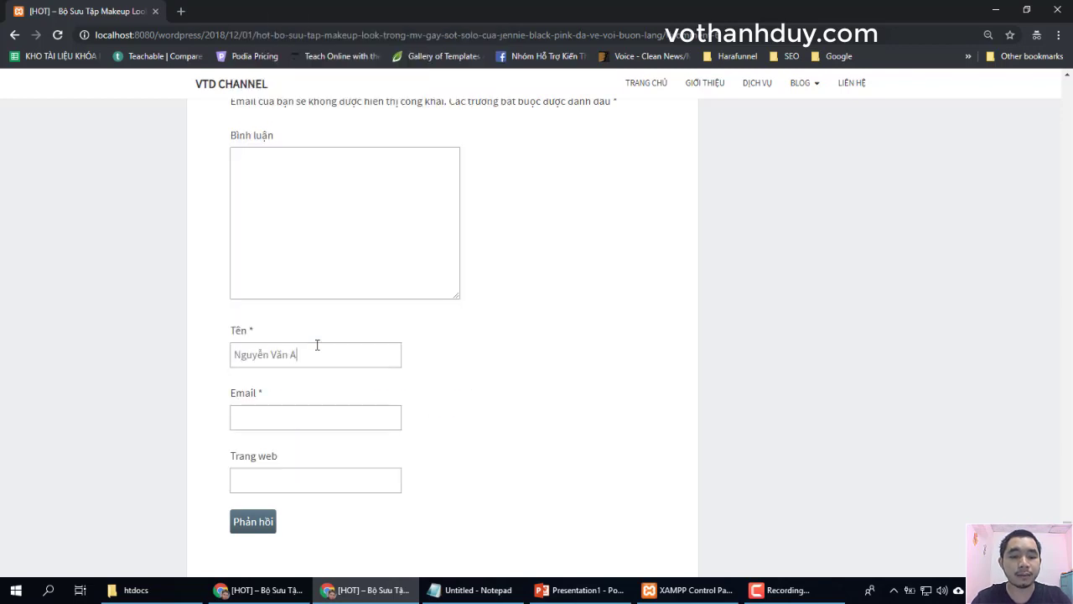
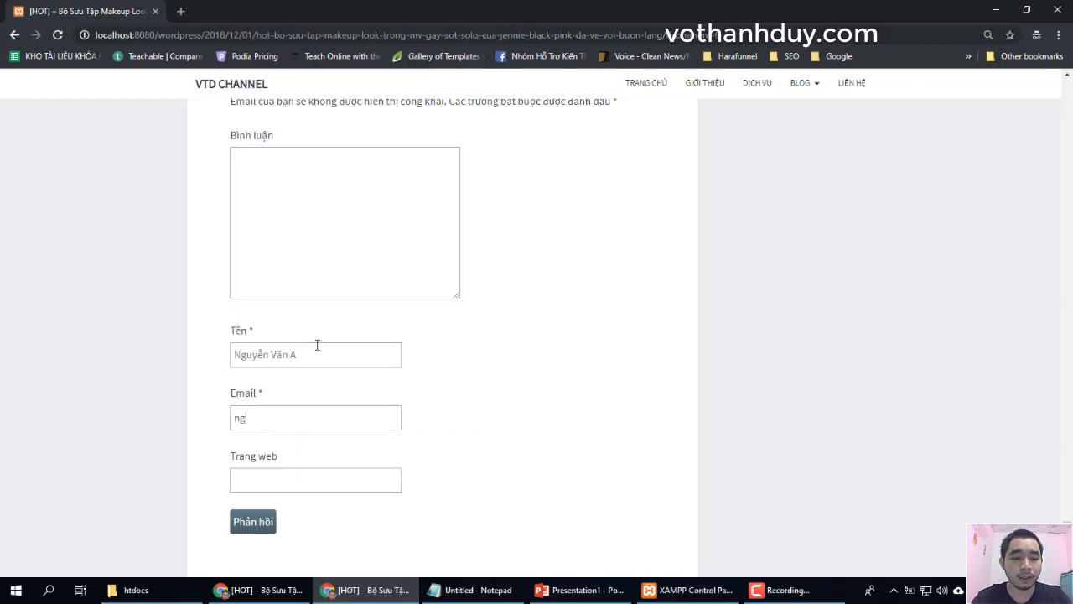
key(Tab)
text(https)
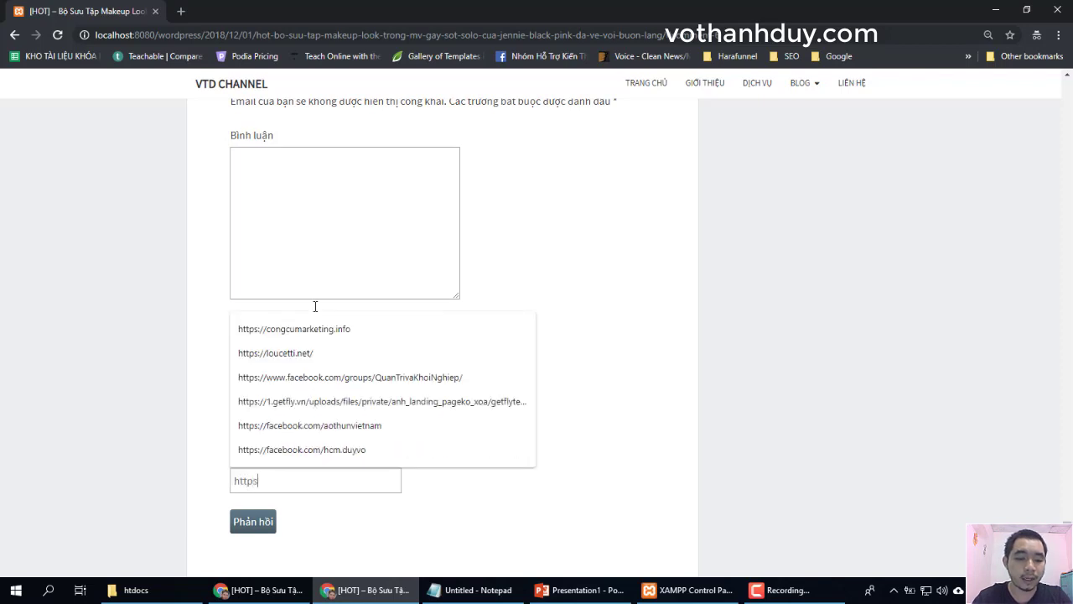
text(://)
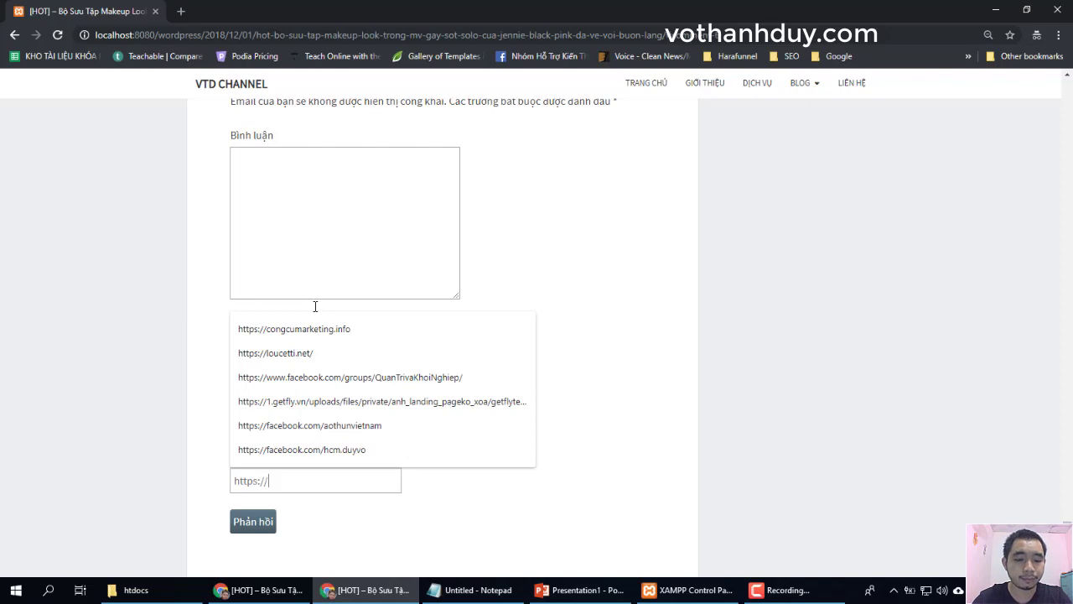
text(vothanhduy.com)
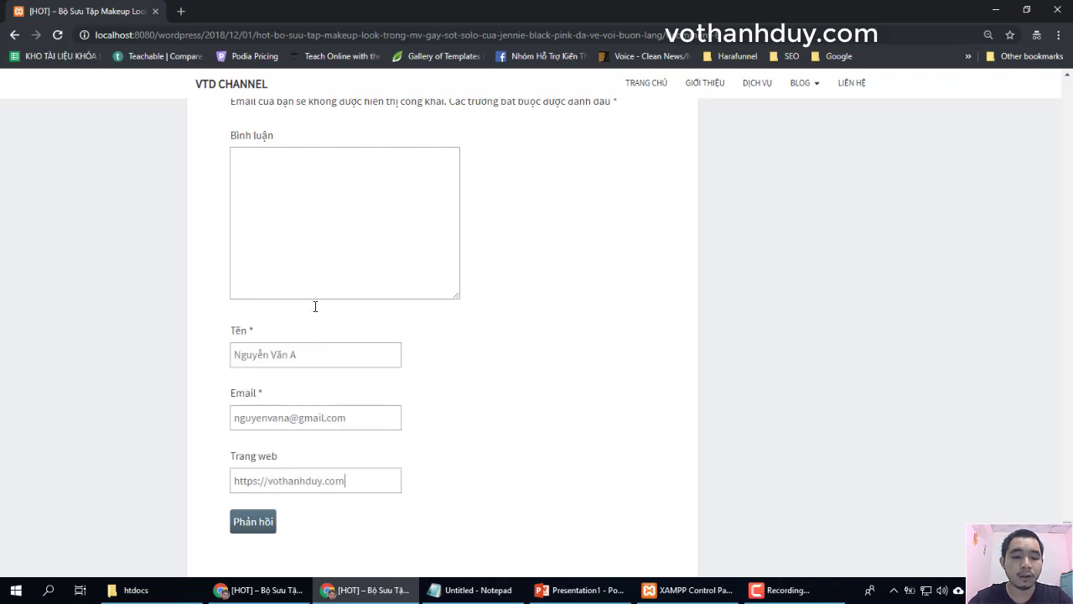
click(253, 523)
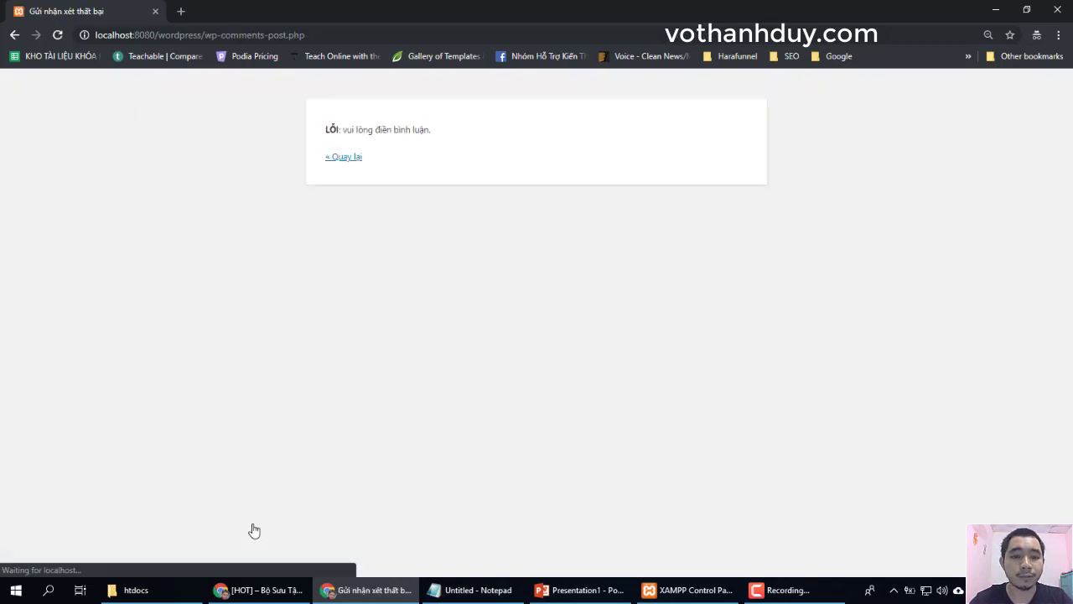
Follow the « Back link from the error page to the guest comment form
click(346, 158)
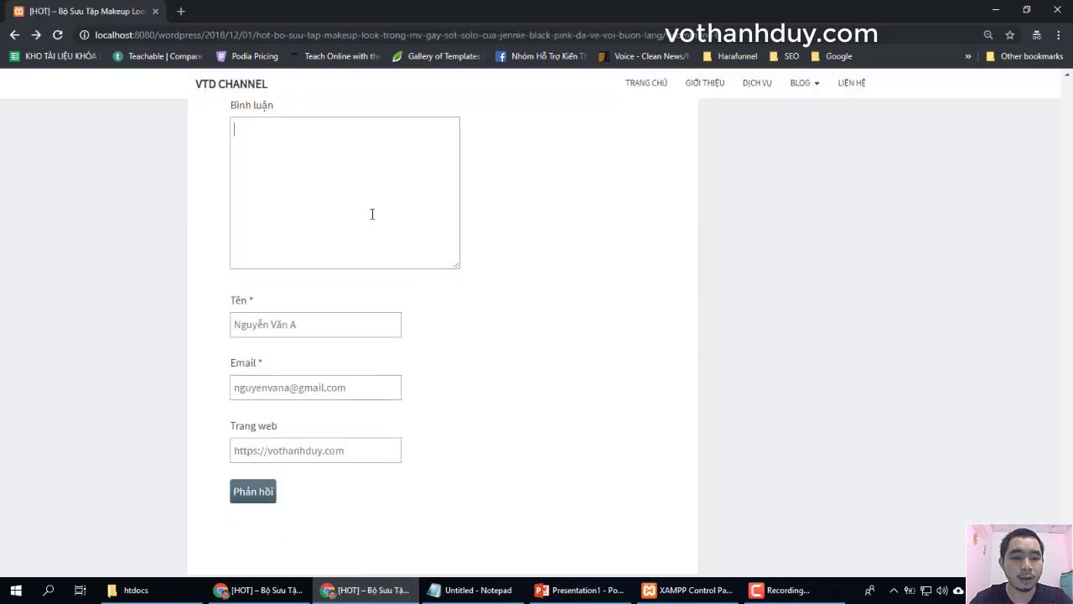